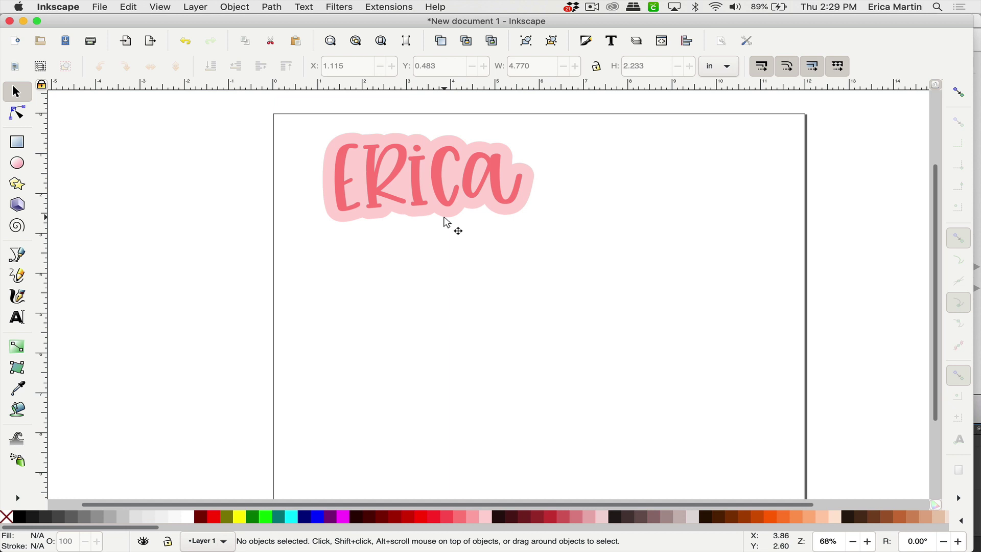
Add a text object below the sample decal, containing the same first name as the sample.
scroll(444, 218, "right", 3)
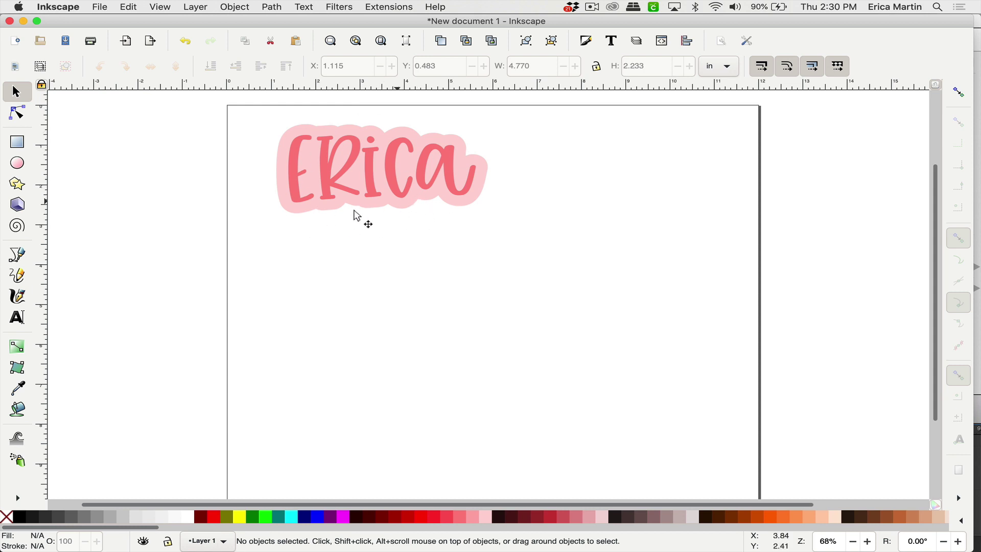
left_click(18, 318)
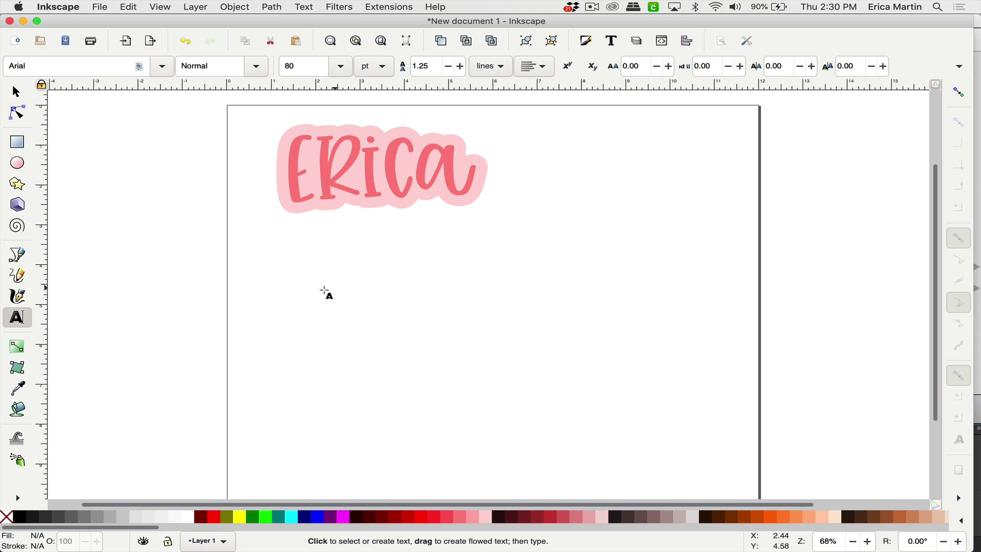
left_click(302, 295)
type("Erica")
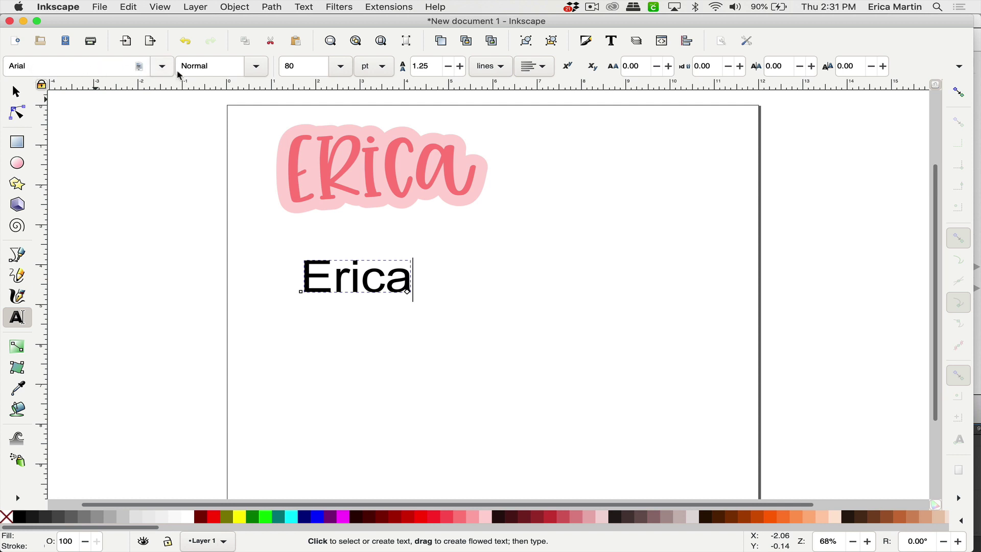
Set the new text's font to SS Farmhouse Lemonade.
left_click(161, 70)
left_click(79, 69)
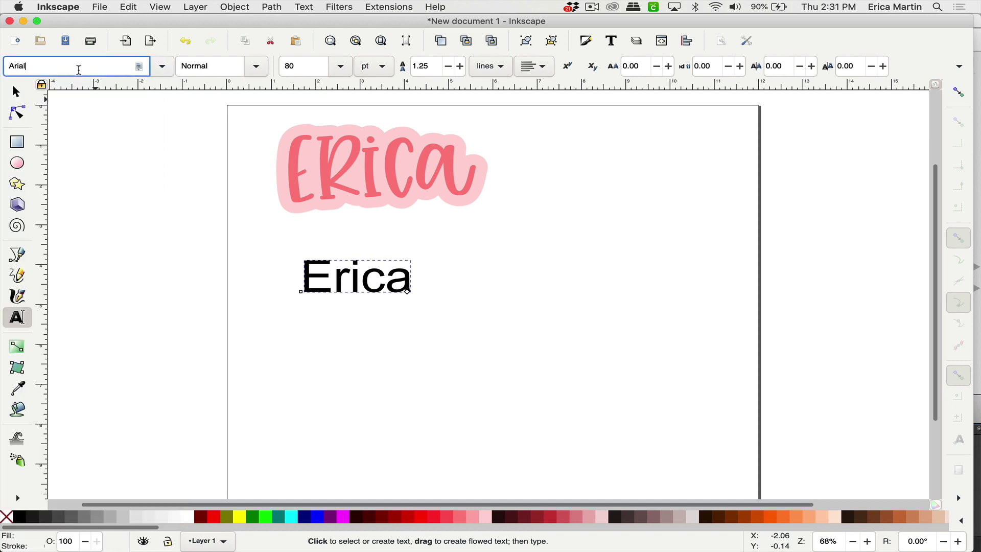
double_click(79, 69)
type("ss")
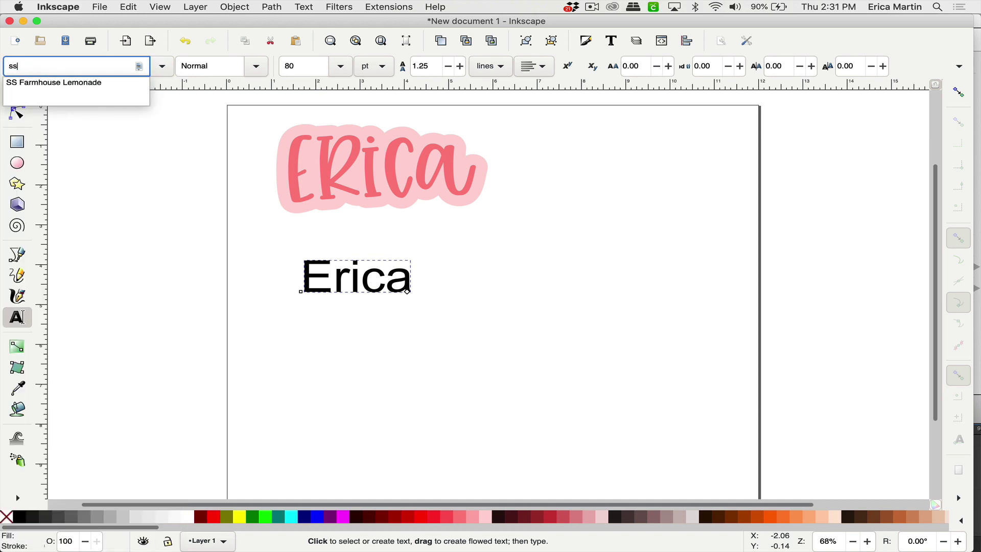
left_click(68, 85)
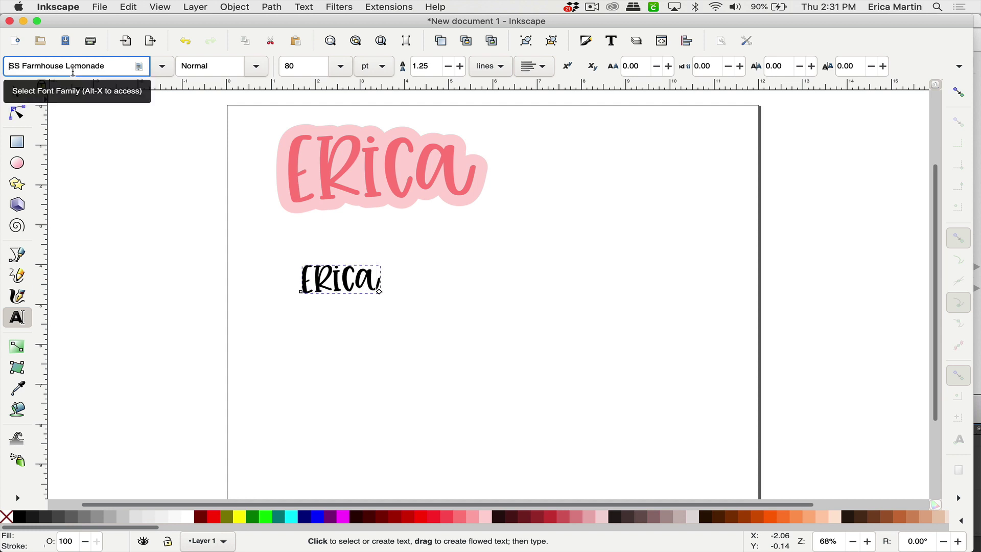
Lock the proportions, enlarge the text to about 4.18 in wide, and align it beneath the sample decal.
left_click(15, 94)
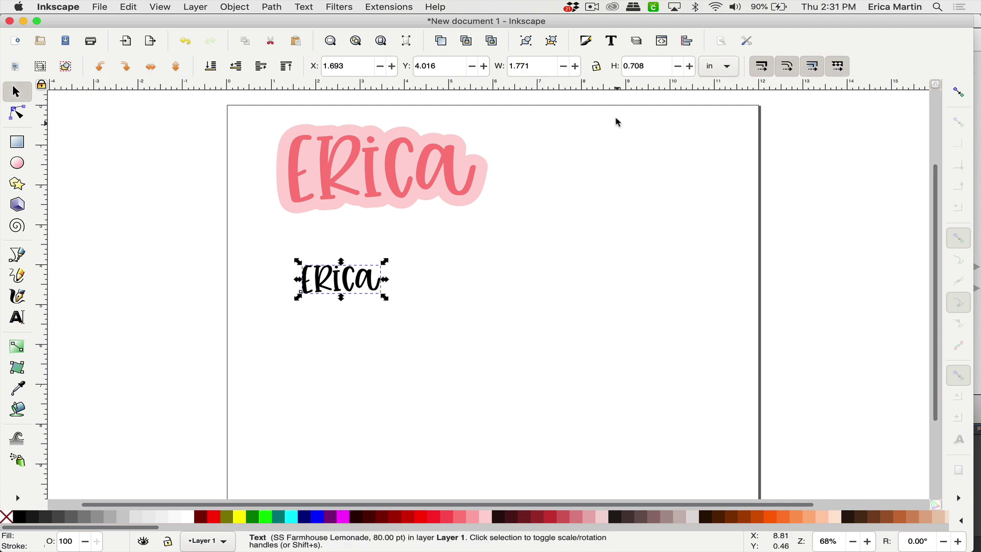
left_click(595, 66)
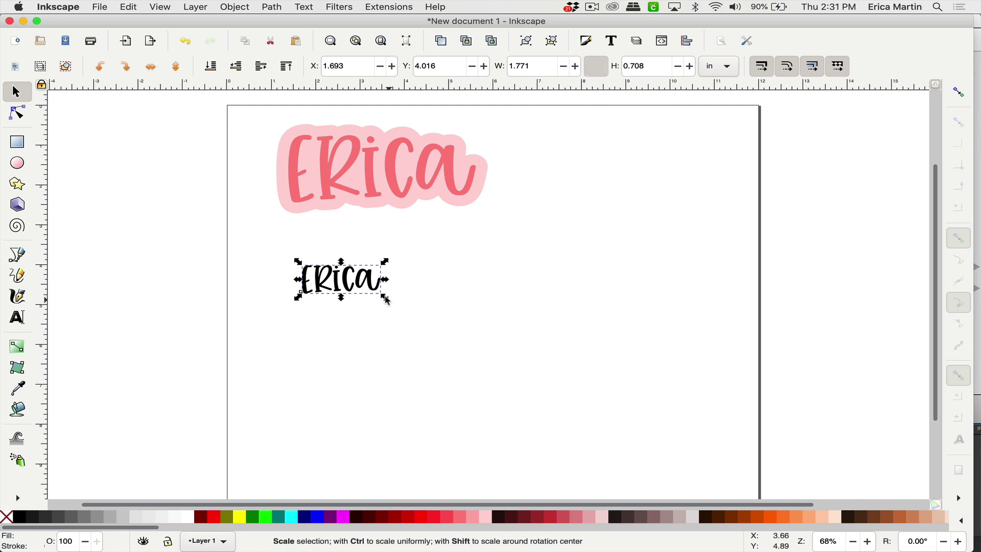
left_click_drag(387, 297, 495, 367)
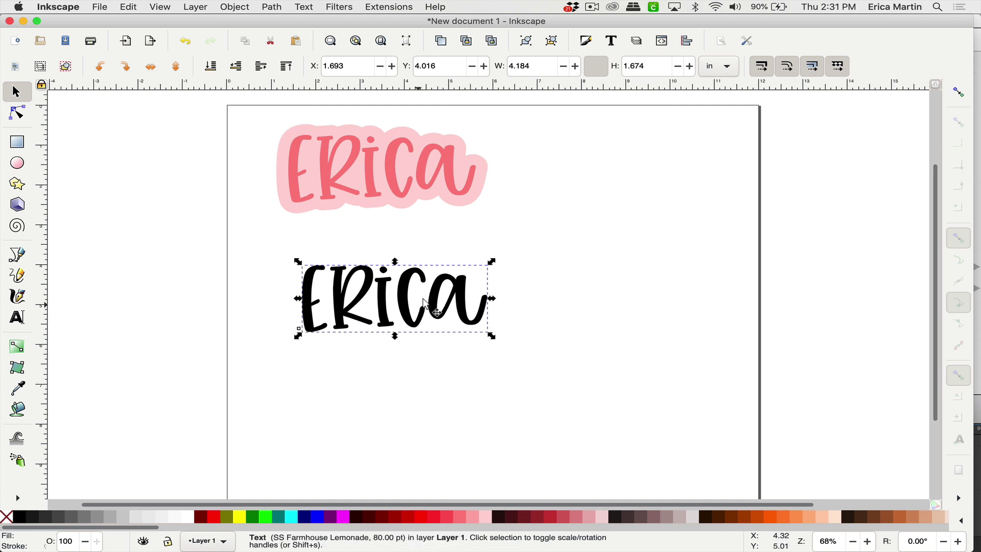
left_click_drag(409, 307, 383, 281)
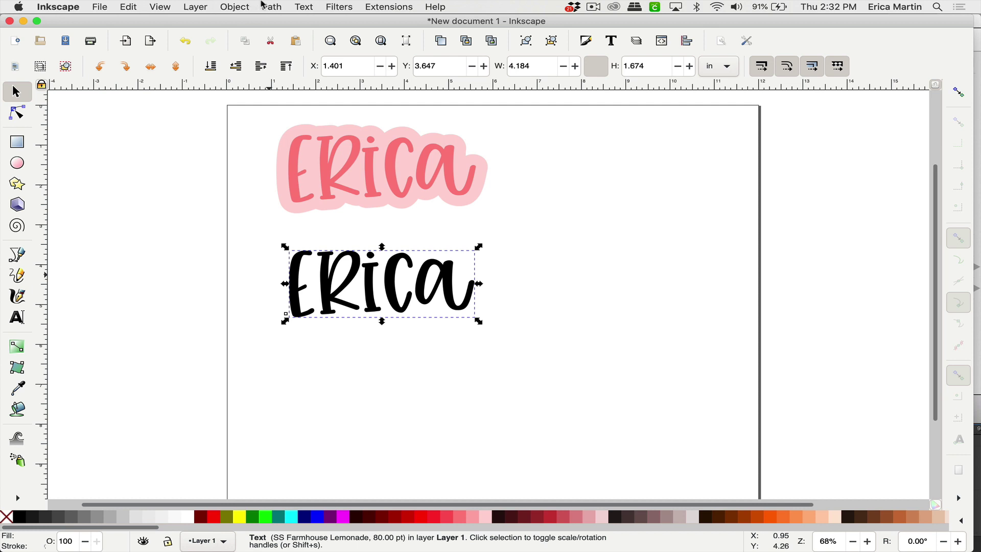
Convert the text object to paths and ungroup it into individual letters.
left_click(276, 7)
left_click(284, 22)
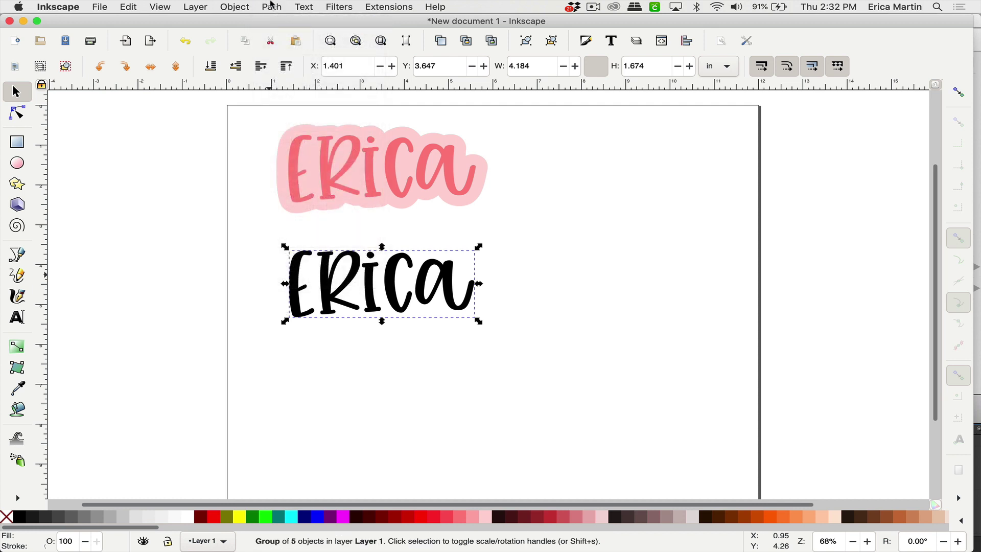
left_click(554, 44)
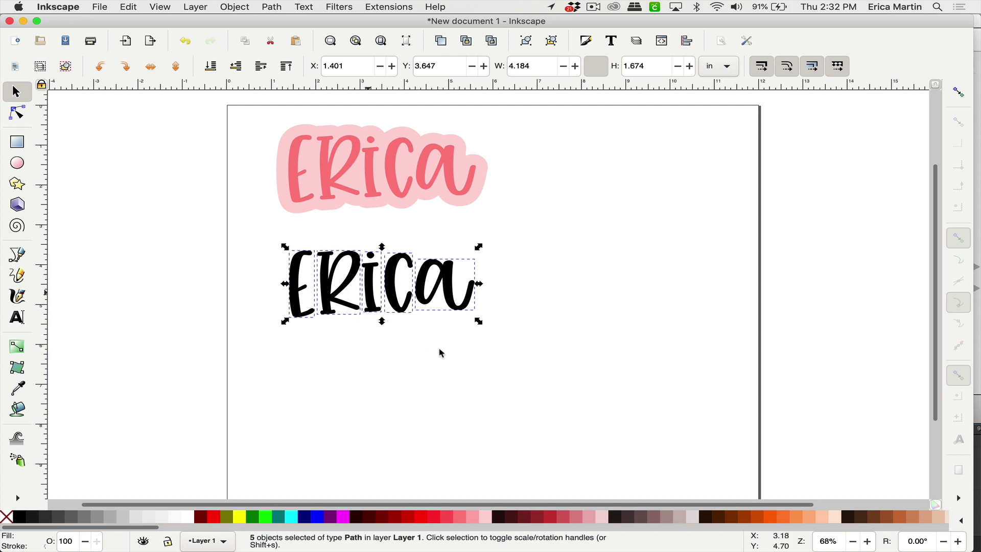
Select all the separate black letters and merge them into one path with Union.
left_click(254, 248)
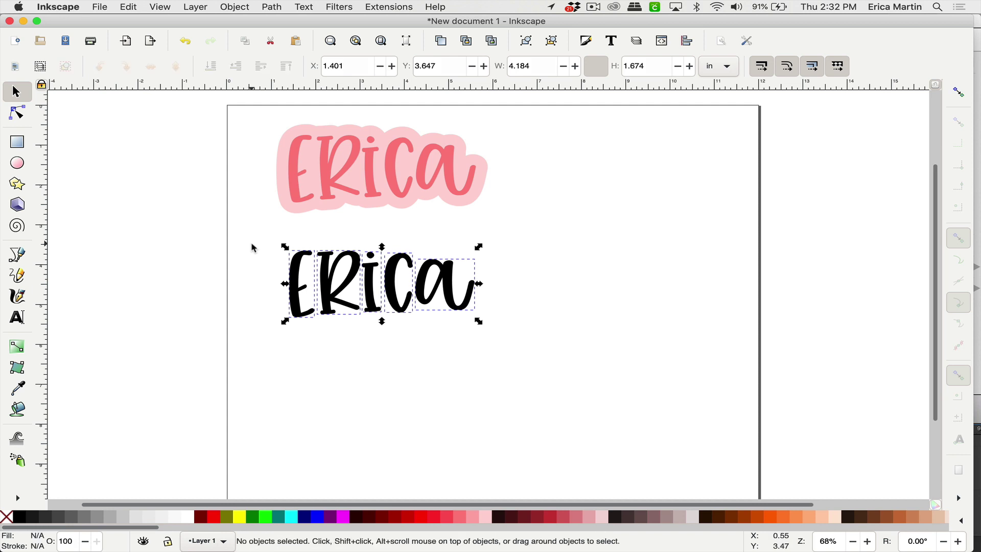
left_click_drag(245, 228, 513, 359)
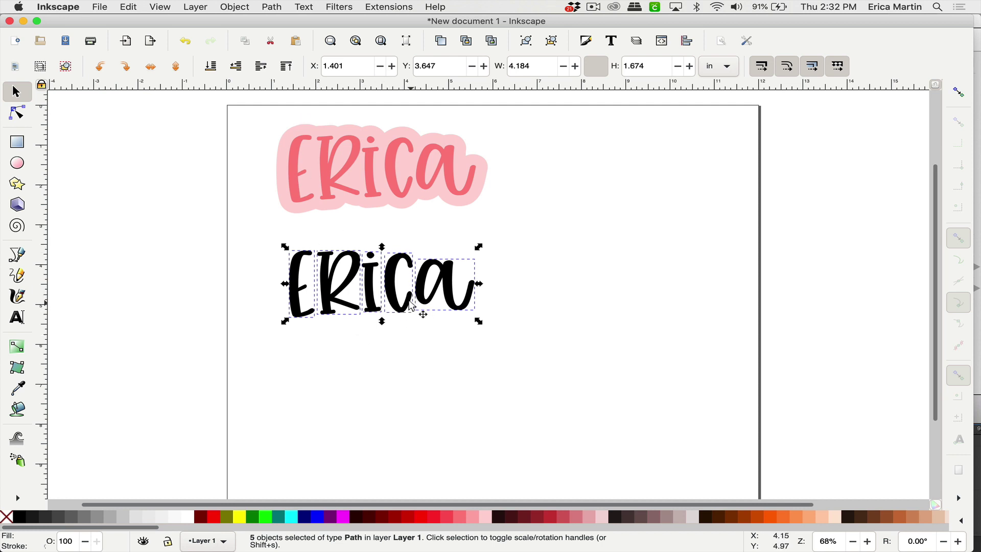
left_click(278, 6)
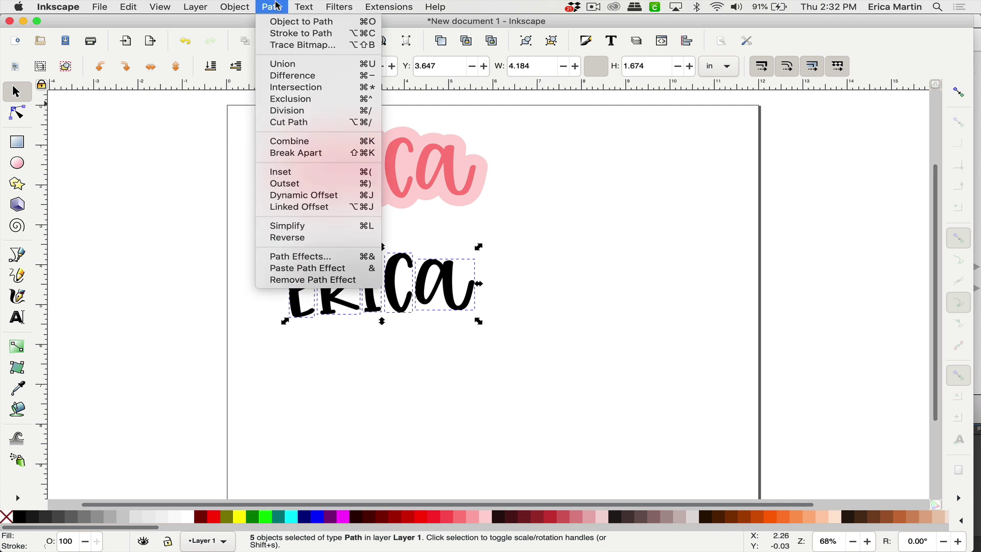
left_click(285, 64)
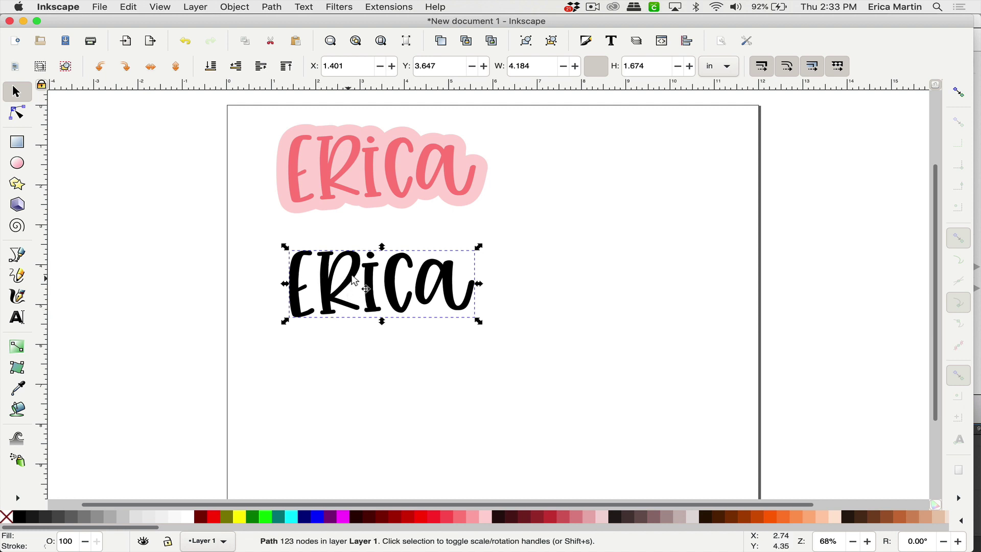
Duplicate the merged lettering below the original and expand the copy with Dynamic Offset to about 4.55 in wide.
key("super+d")
left_click_drag(357, 271, 363, 350)
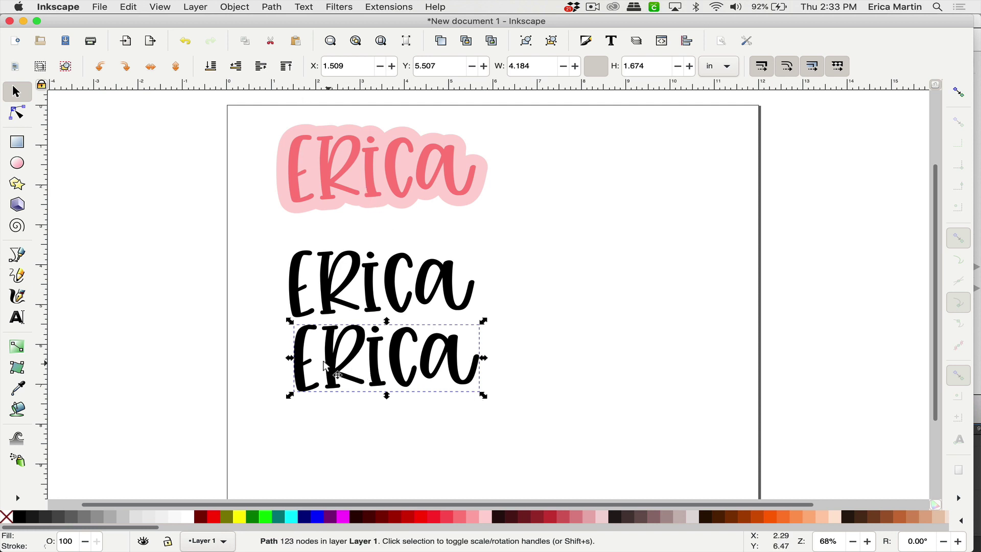
left_click(274, 6)
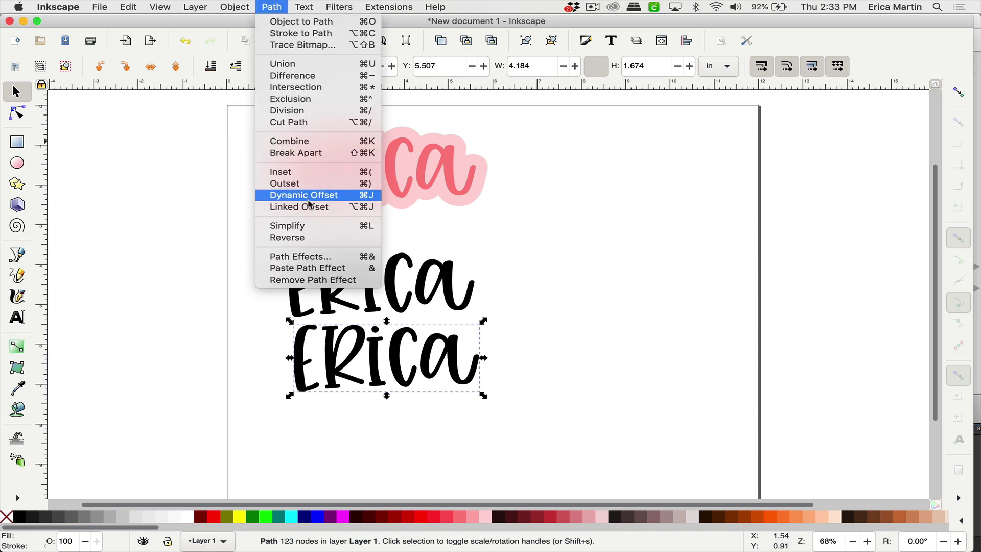
left_click(357, 200)
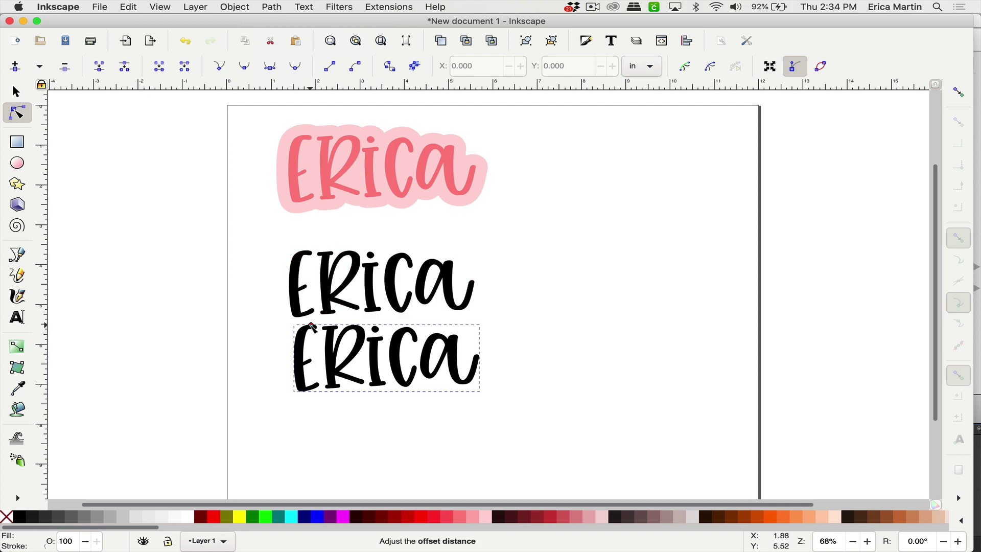
left_click_drag(313, 327, 311, 319)
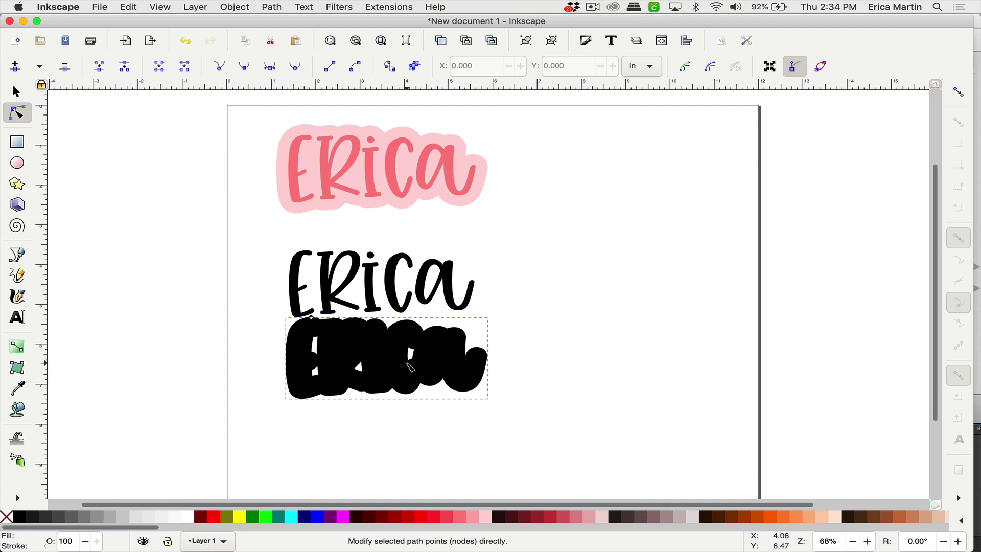
Break the offset shape apart and union the pieces into one solid backing without interior holes.
left_click(274, 8)
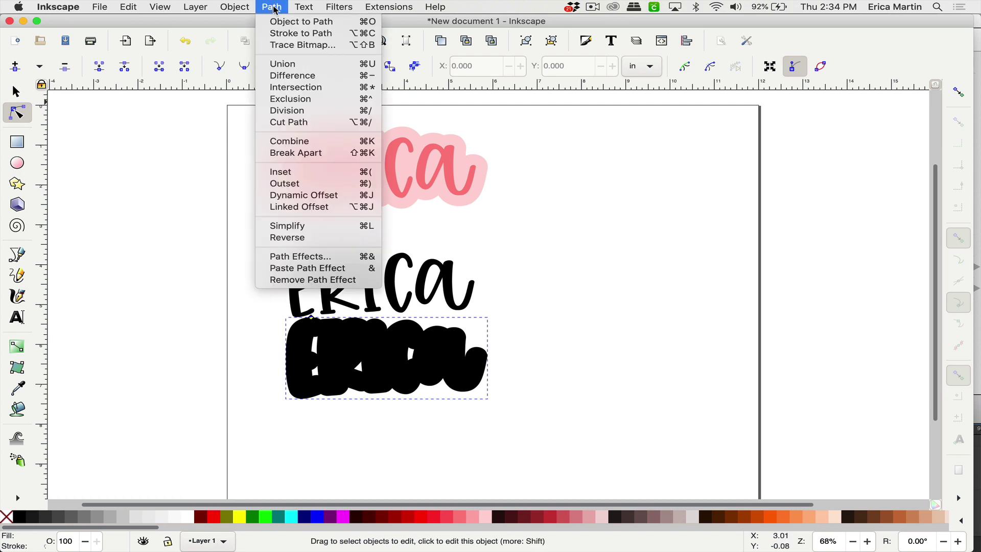
left_click(300, 153)
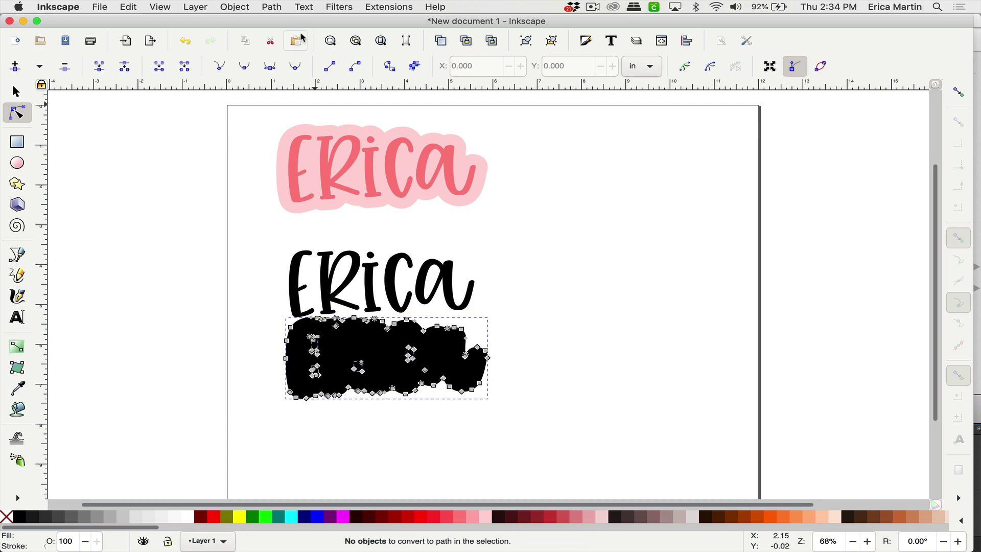
left_click(272, 6)
left_click(275, 72)
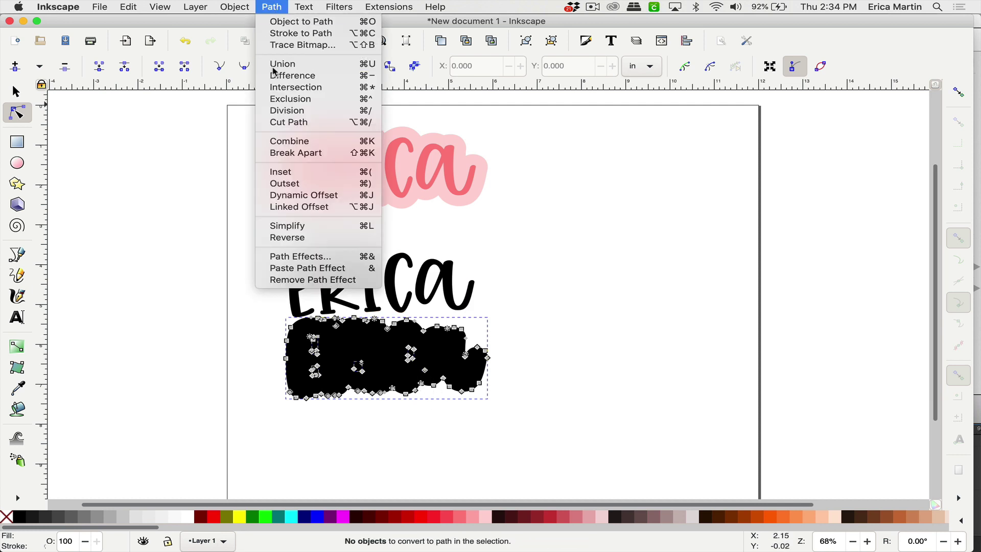
Fill the solid backing shape with light pink and place it behind the black lettering at the bottom of the stack.
left_click(16, 92)
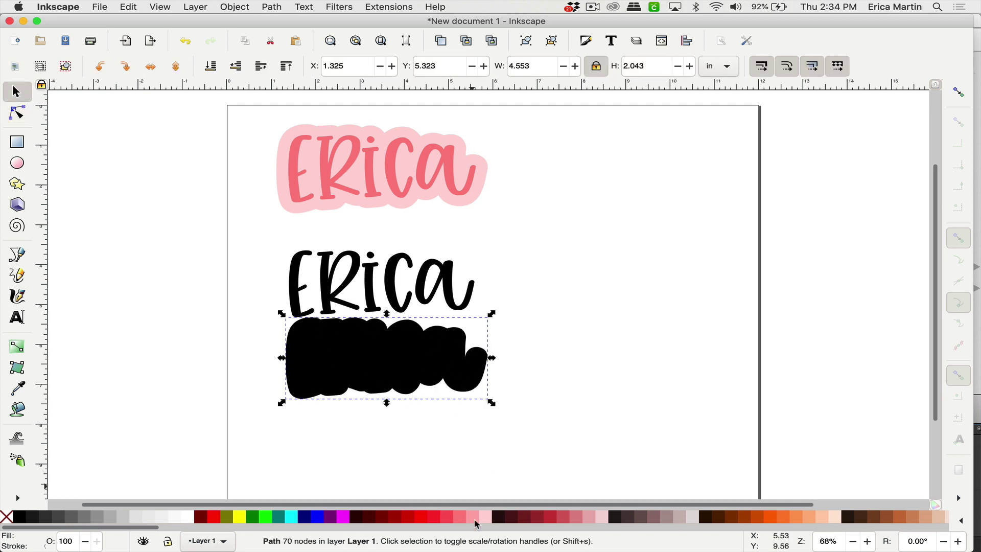
left_click(490, 523)
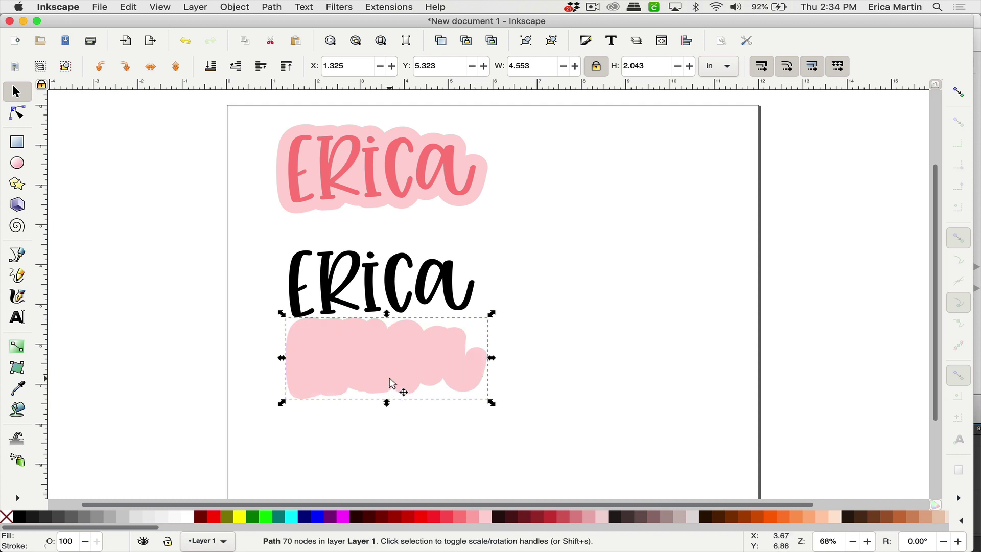
left_click_drag(390, 378, 388, 310)
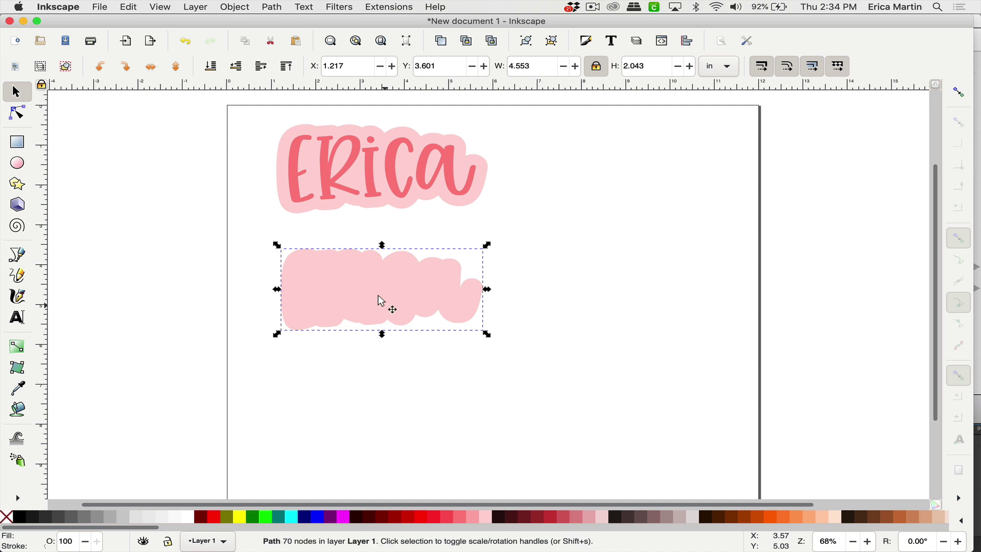
left_click(212, 65)
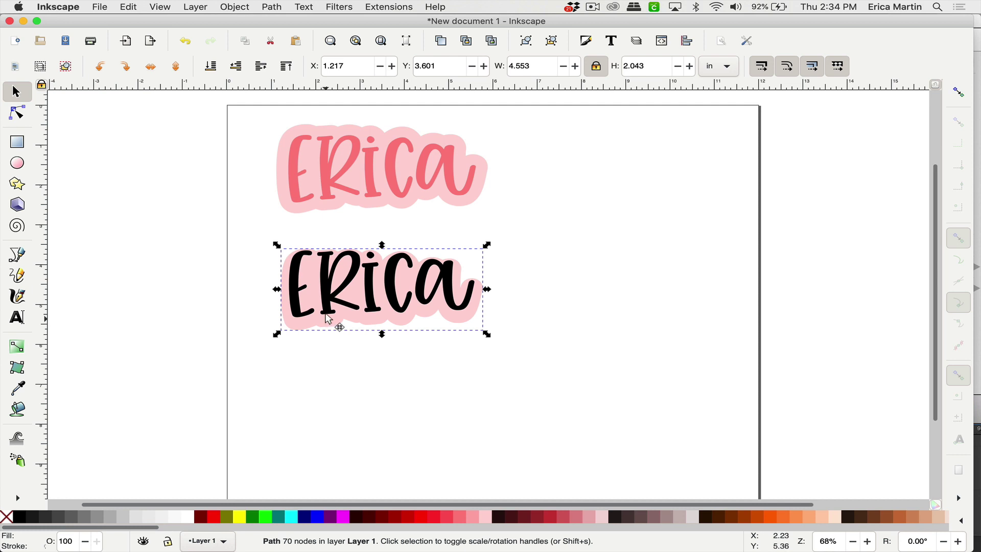
Center the lettering on the light pink backing, try a darker pink fill on it, and settle on white.
left_click_drag(324, 320, 327, 328)
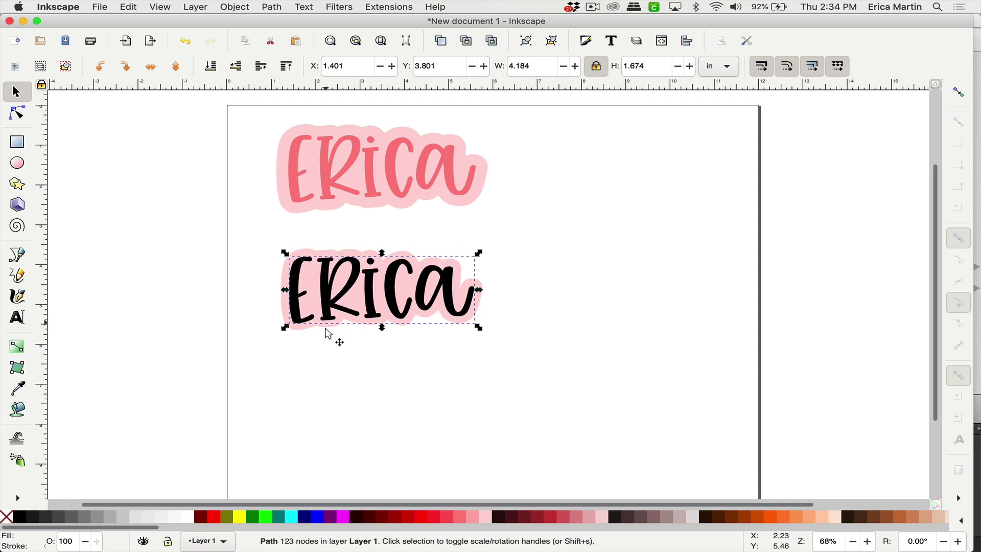
left_click(458, 522)
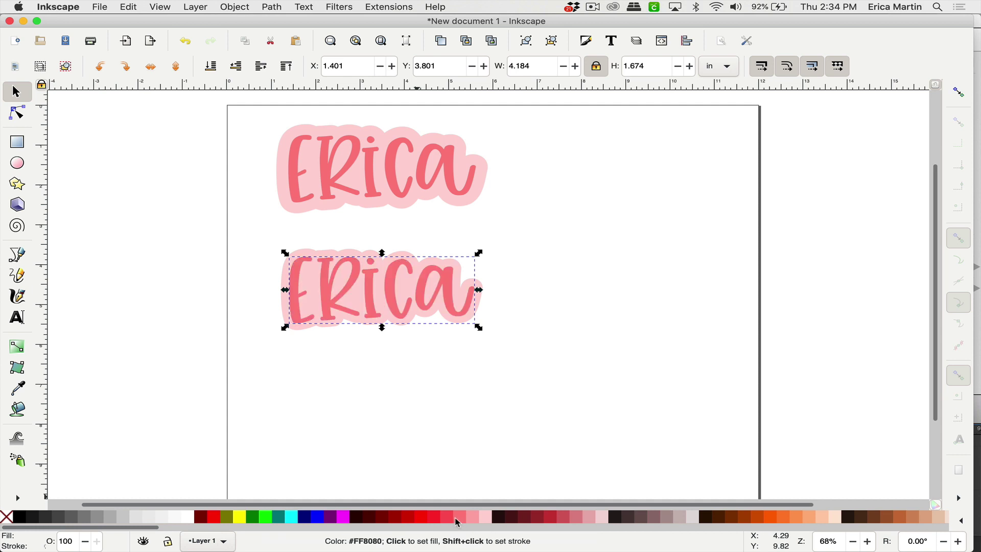
left_click(185, 517)
left_click(300, 422)
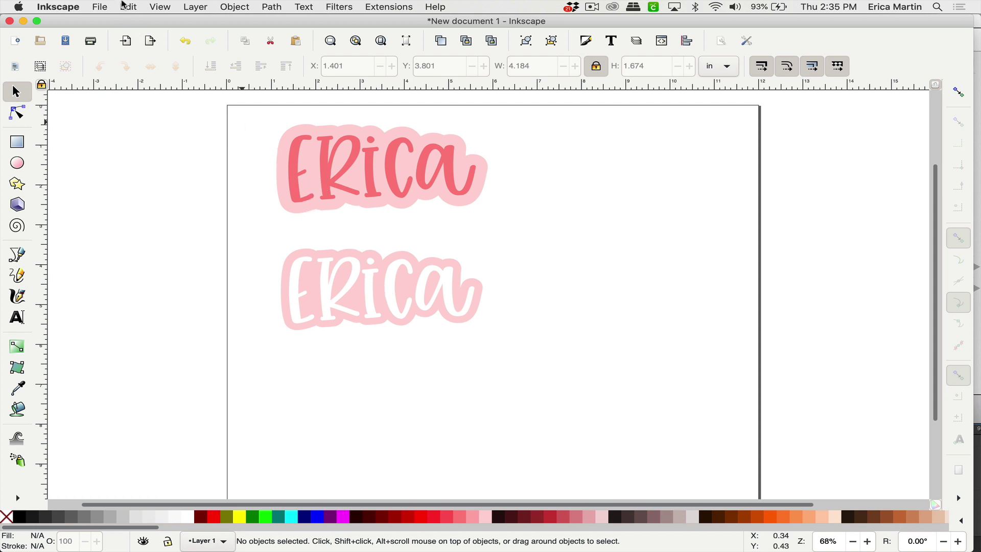
Save the document to the Desktop as "name decal.svg" in Inkscape SVG format.
left_click(100, 8)
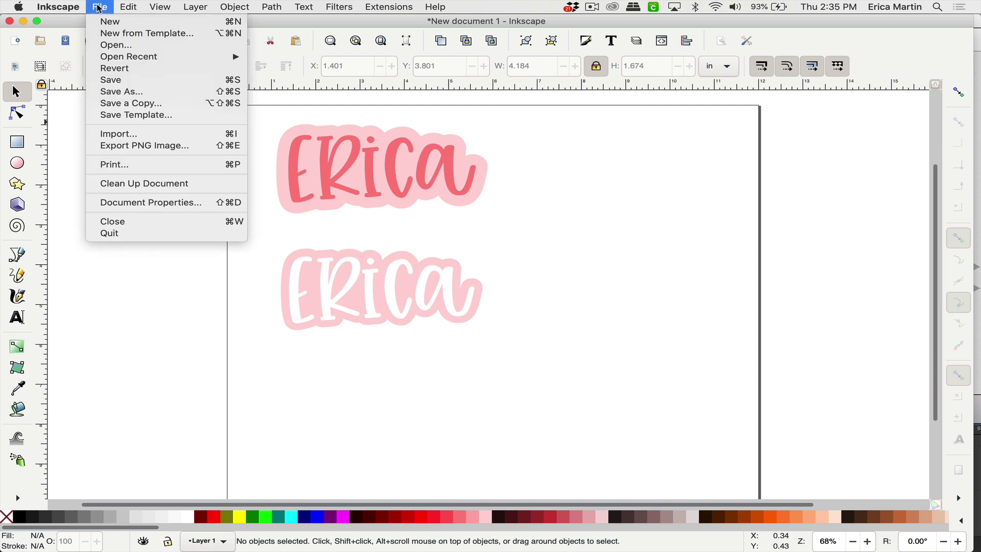
left_click(117, 81)
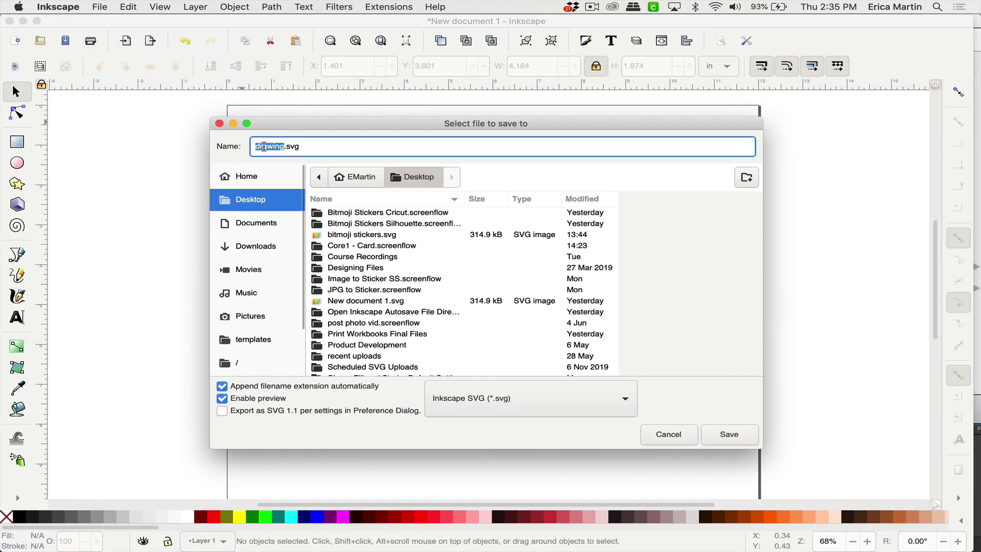
type("name de")
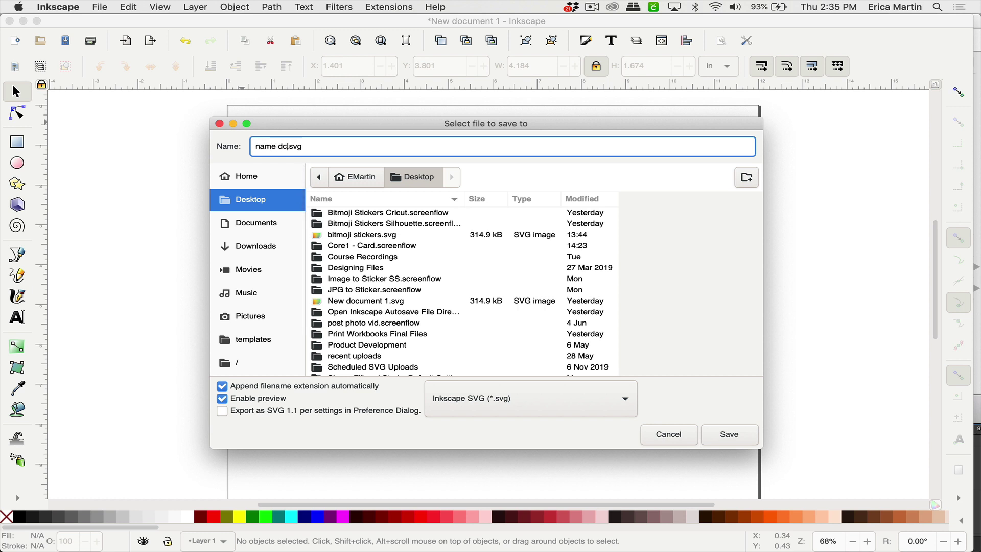
type("cal")
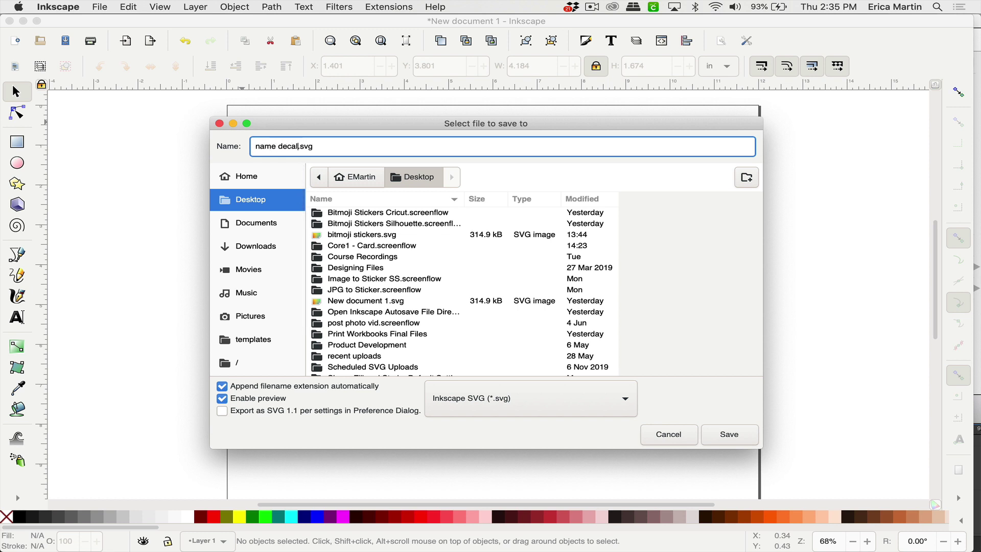
left_click(251, 199)
left_click(723, 434)
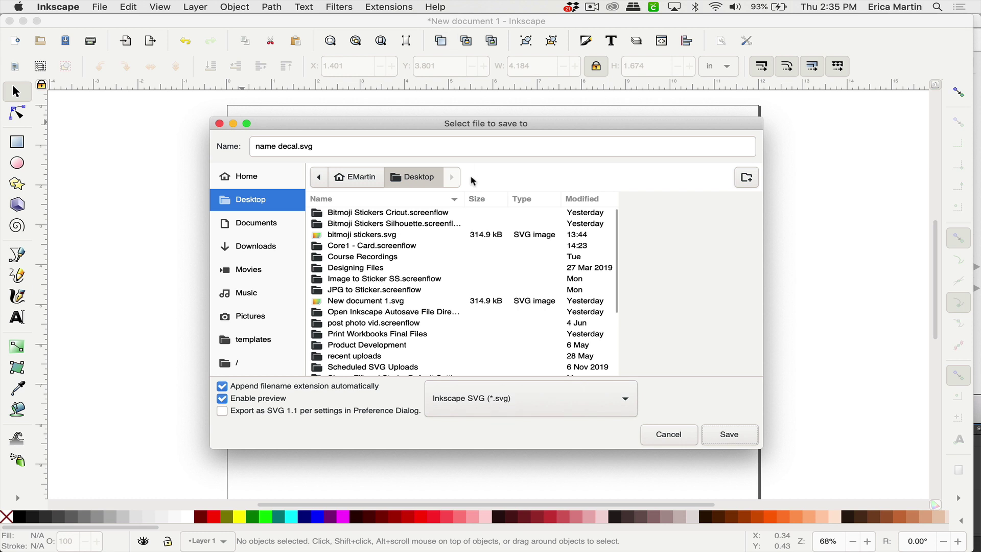
Finish saving the SVG, switch to Cricut Design Space, and upload "name decal.svg" from the Desktop as an image.
left_click(730, 435)
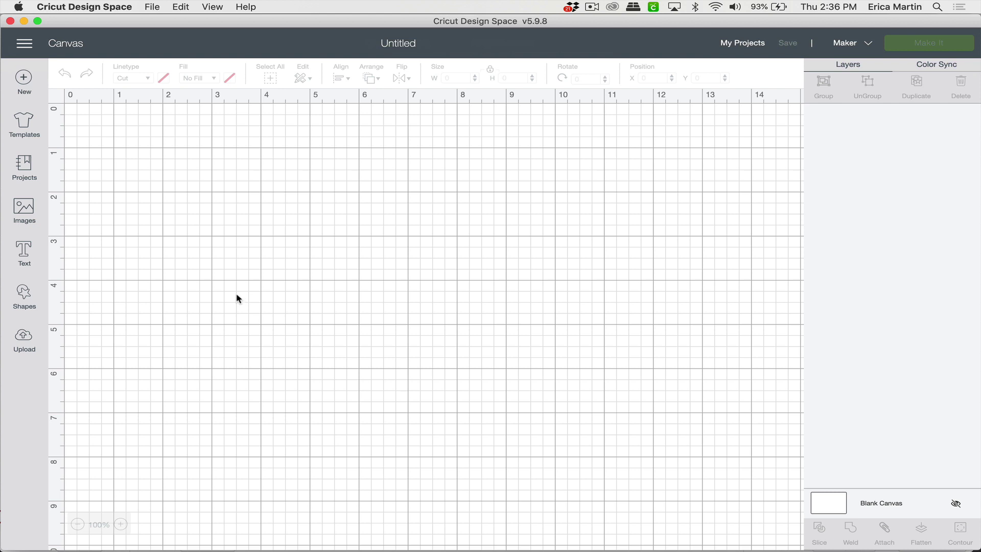
left_click(23, 339)
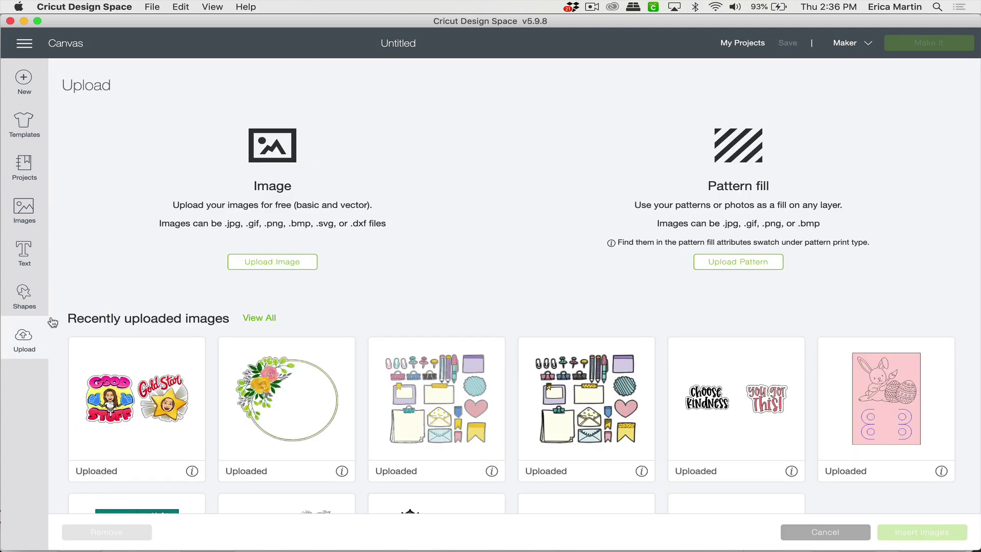
left_click(273, 263)
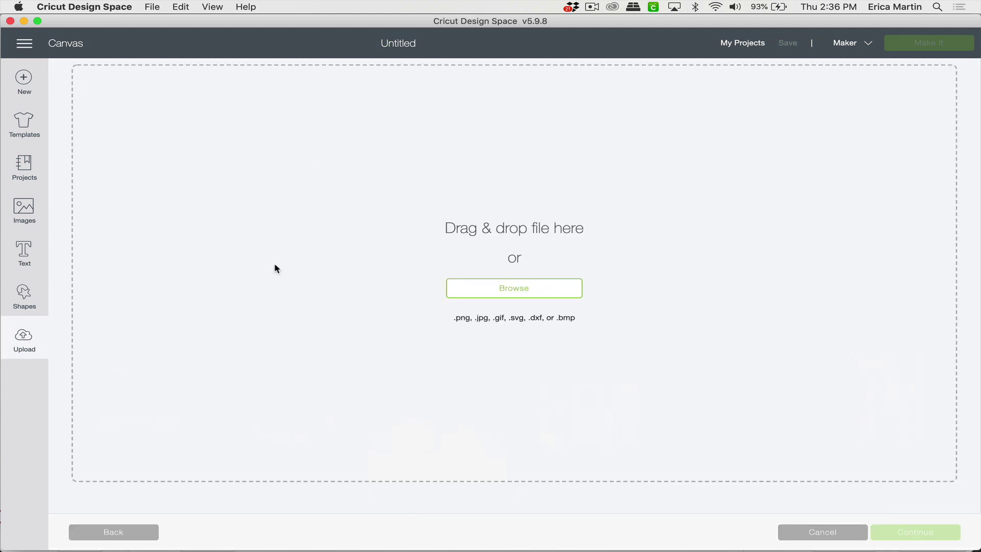
left_click(473, 295)
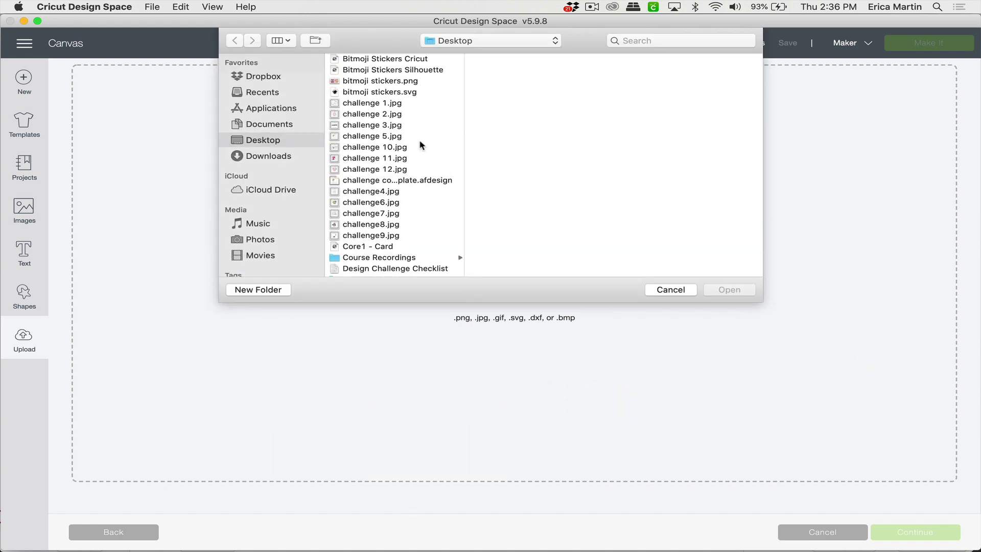
key("n")
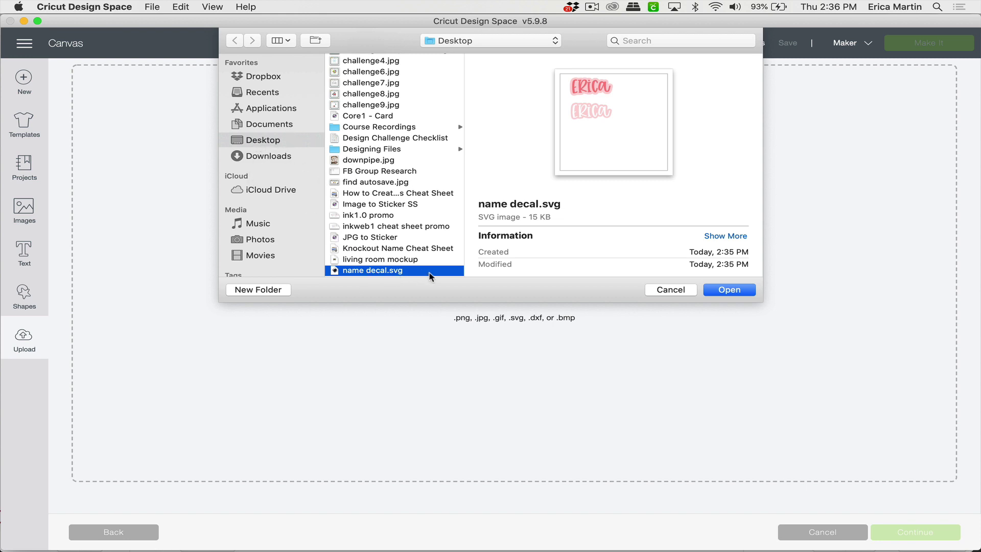
left_click(730, 290)
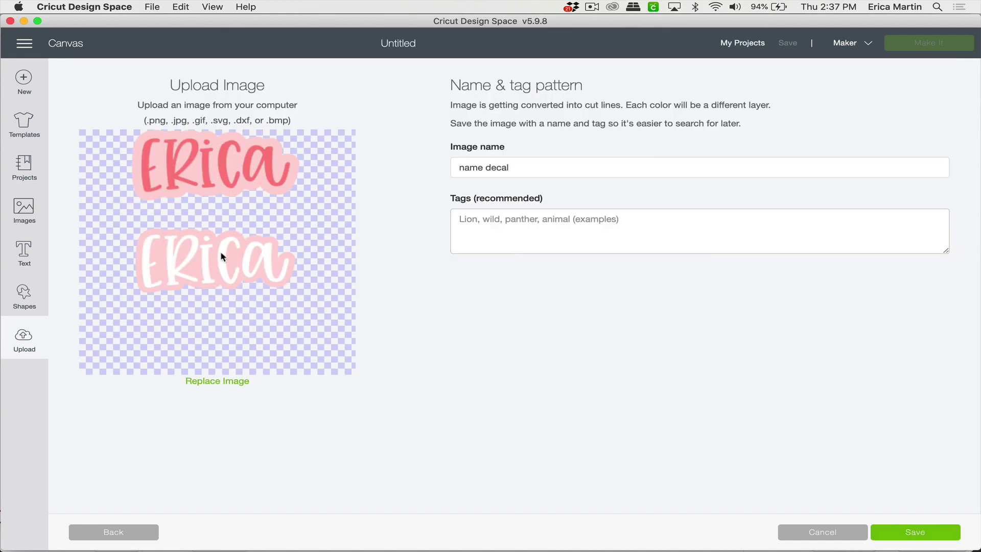
left_click(908, 535)
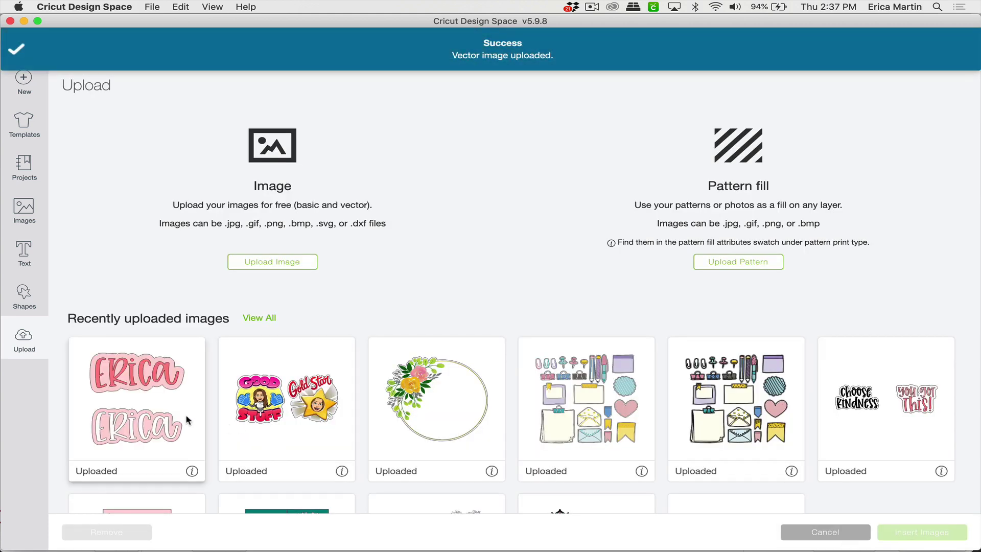
Insert the uploaded name decal onto the canvas and move it up to about X 3.6, Y 0.87.
left_click(187, 420)
left_click(894, 537)
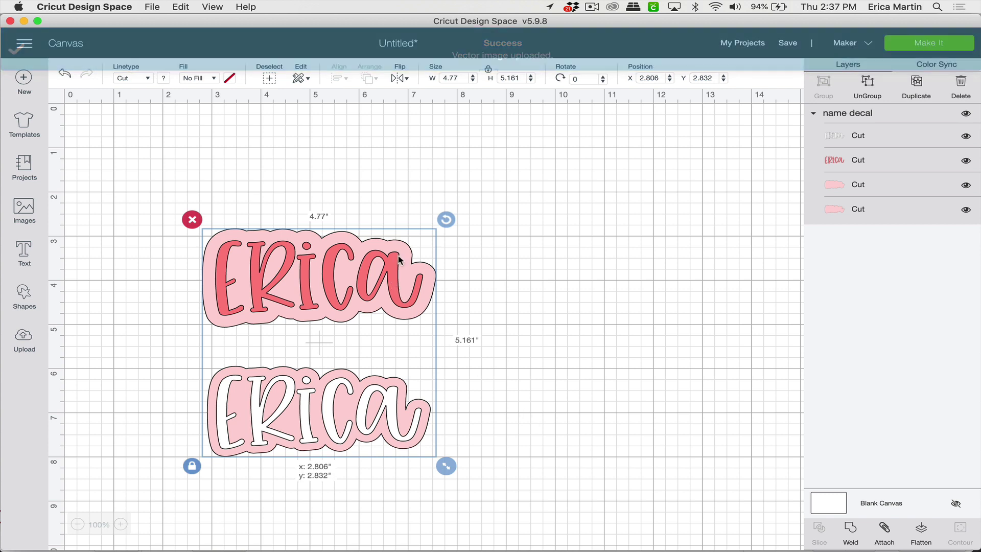
left_click_drag(431, 192, 437, 198)
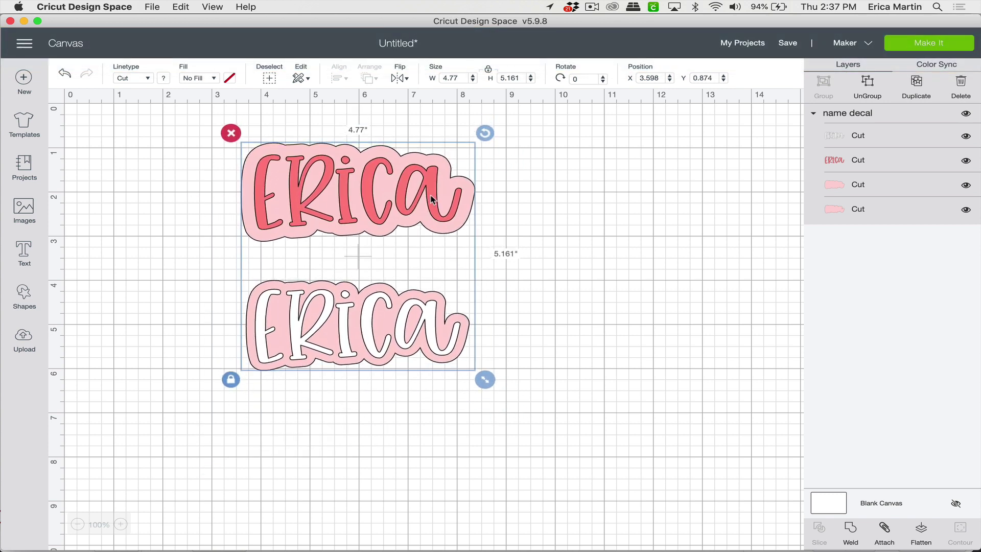
Ungroup the name decal and delete the dark pink lettering together with its backing, leaving the white version.
left_click(864, 87)
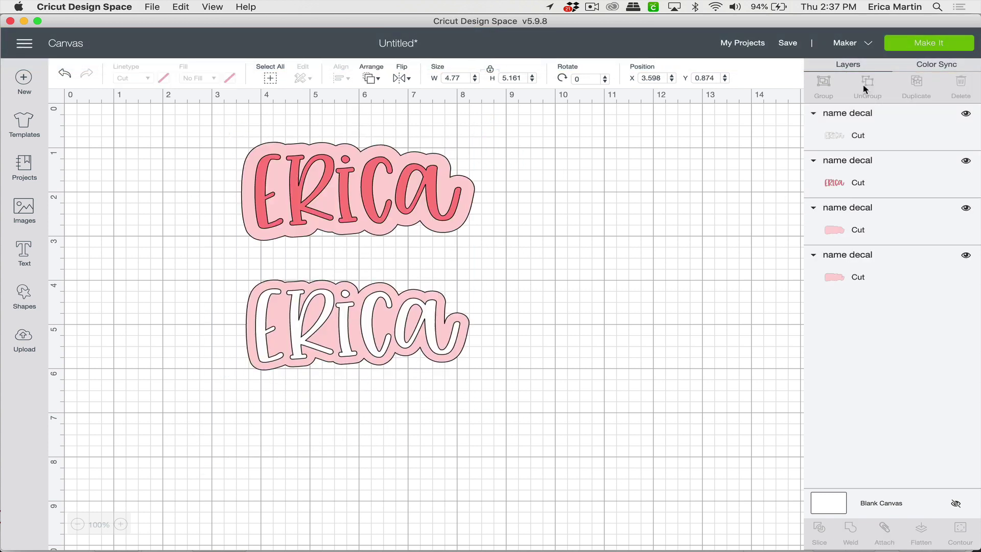
left_click_drag(543, 237, 260, 144)
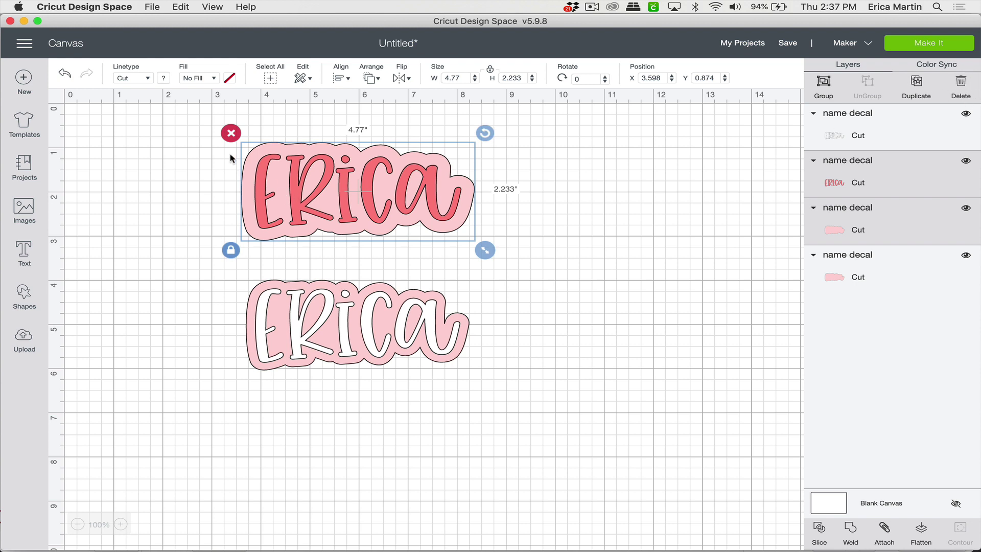
left_click(231, 133)
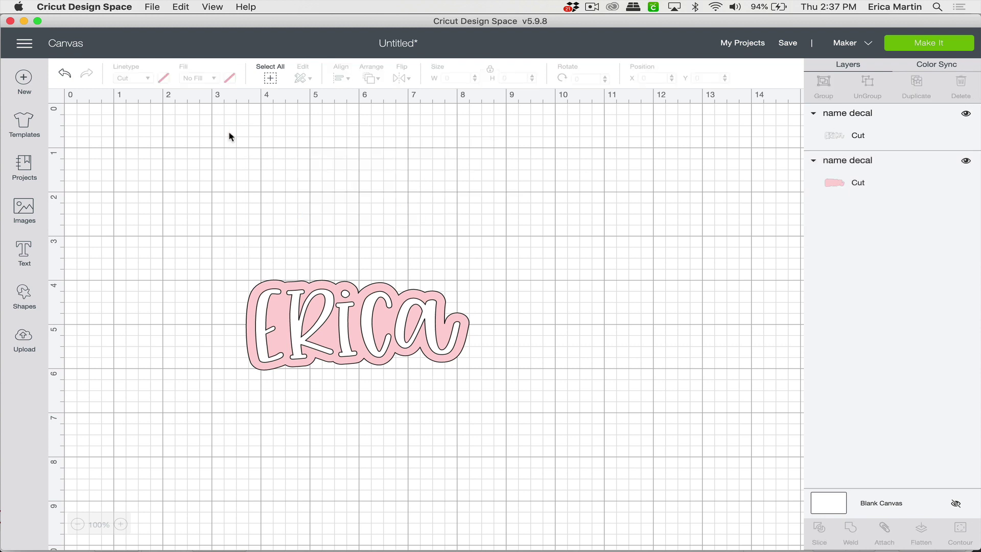
Move the white lettering independently of its pink backing, leaving it on the backing at about X 3.84, Y 4.18.
left_click(307, 343)
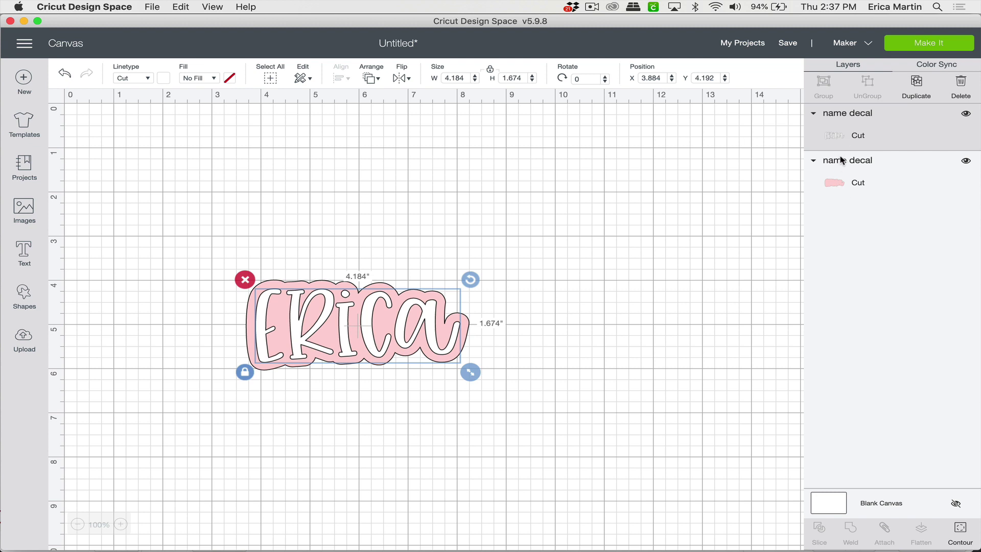
left_click(841, 183)
left_click(407, 328)
mouse_move(404, 323)
left_mouse_down()
mouse_move(437, 199)
mouse_move(402, 326)
left_mouse_up()
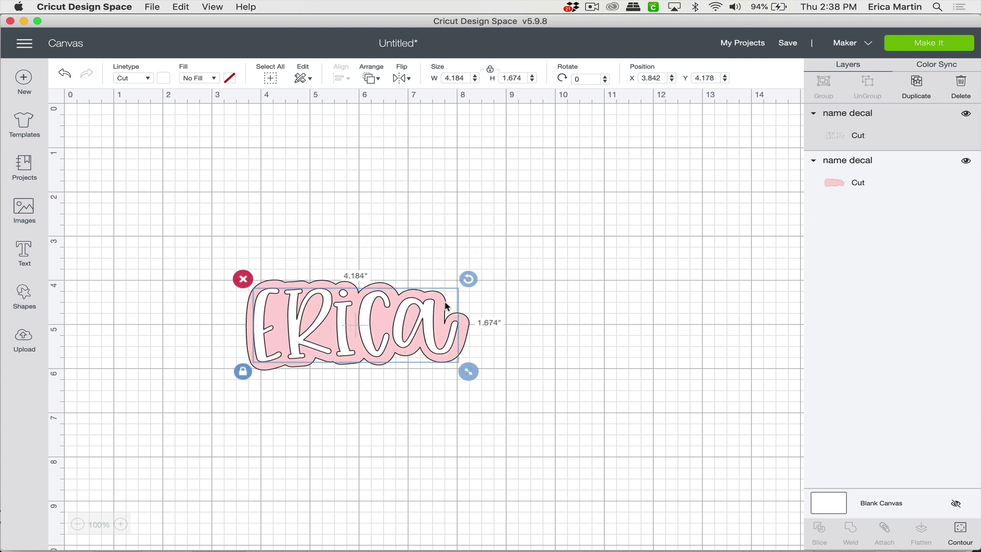
Try red as the lettering's material color and return it to white.
left_click(164, 78)
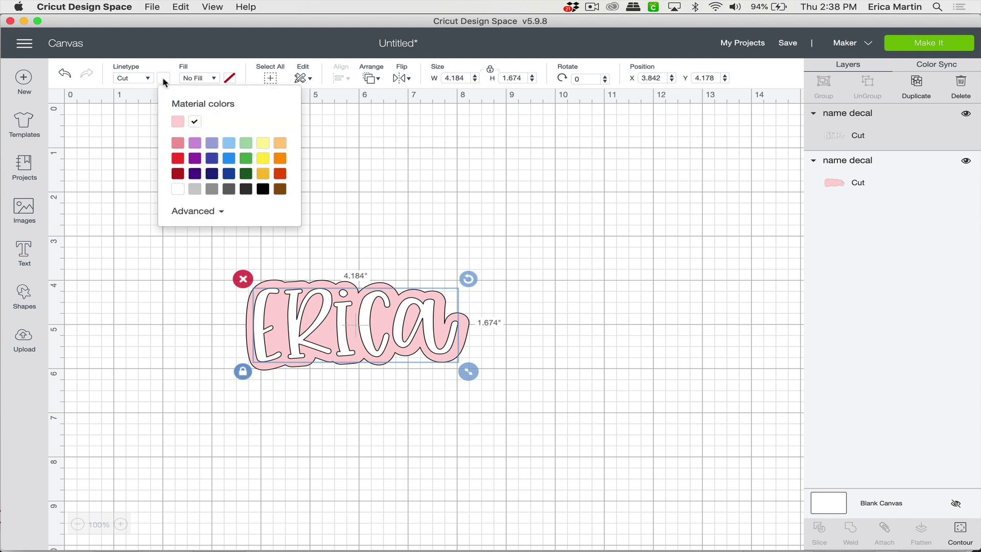
left_click(177, 159)
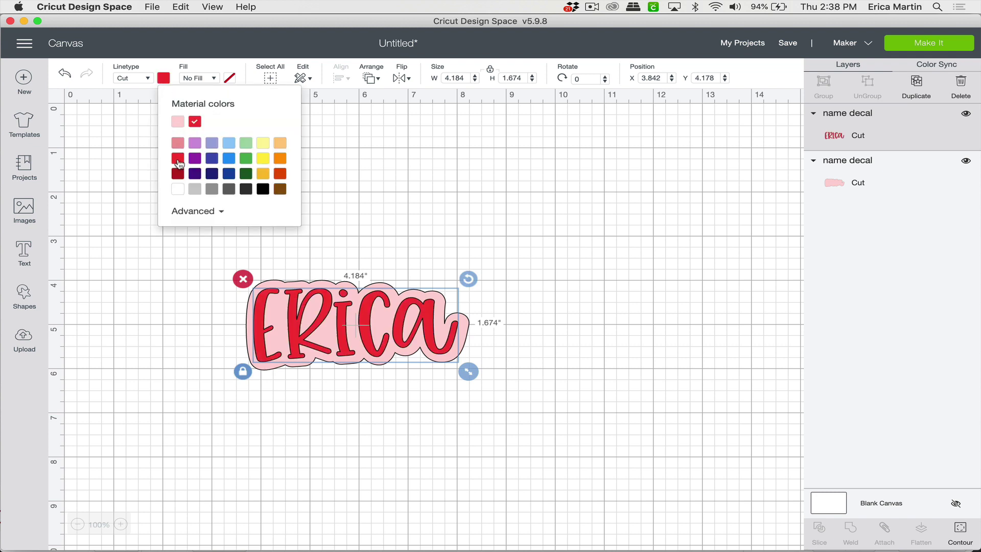
left_click(177, 189)
left_click(349, 409)
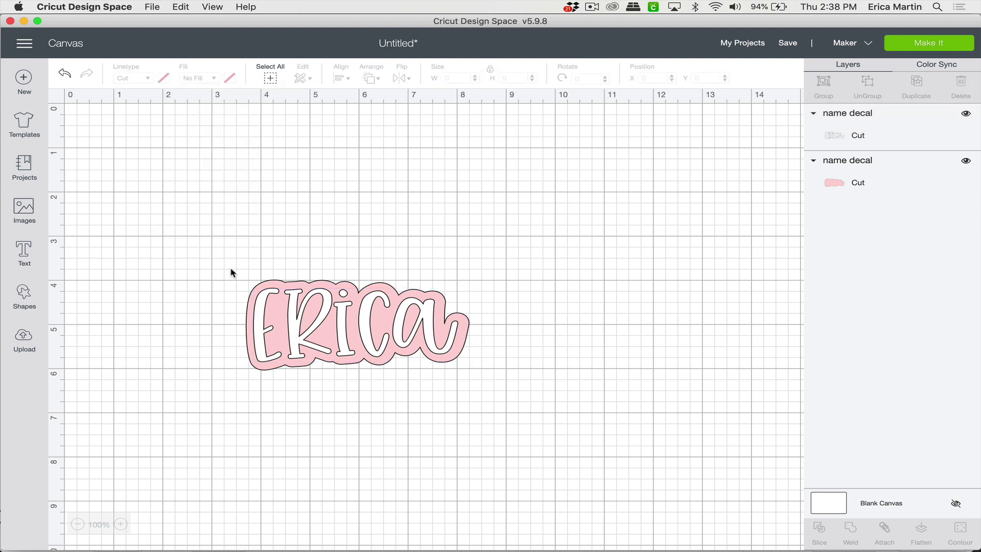
Group the white lettering with its pink backing and move the decal up to about X 4.7, Y 1.58.
left_click_drag(199, 235, 544, 385)
left_click_drag(406, 294, 403, 225)
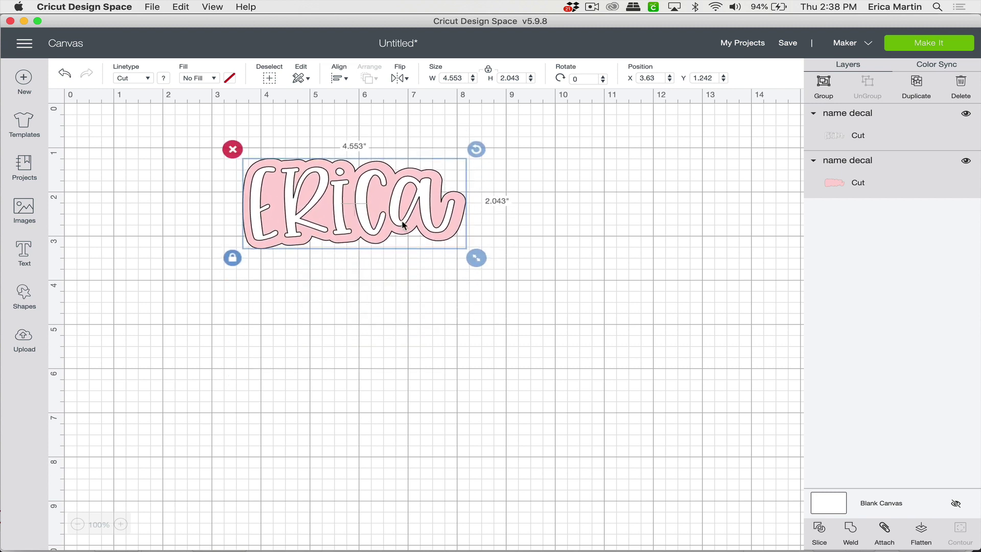
left_click(824, 84)
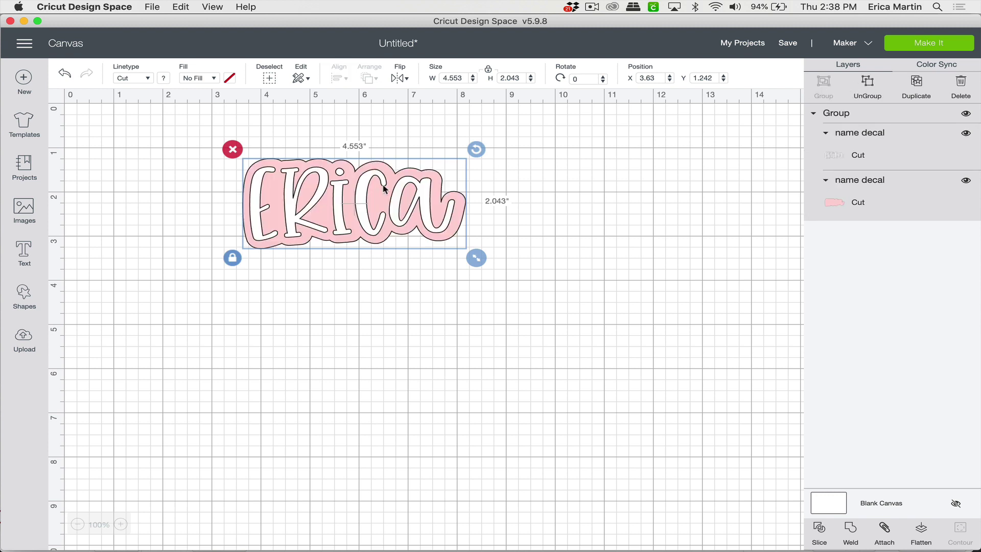
left_click_drag(384, 189, 437, 203)
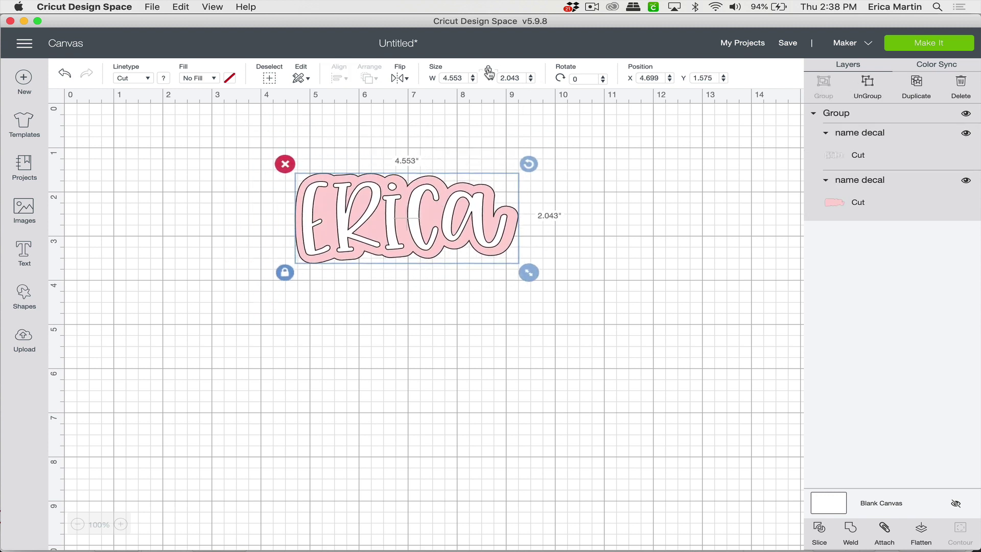
Set the grouped decal's width to 4.5 inches and move it to about X 4.41, Y 2.24.
left_click(445, 77)
type("4")
key("Return")
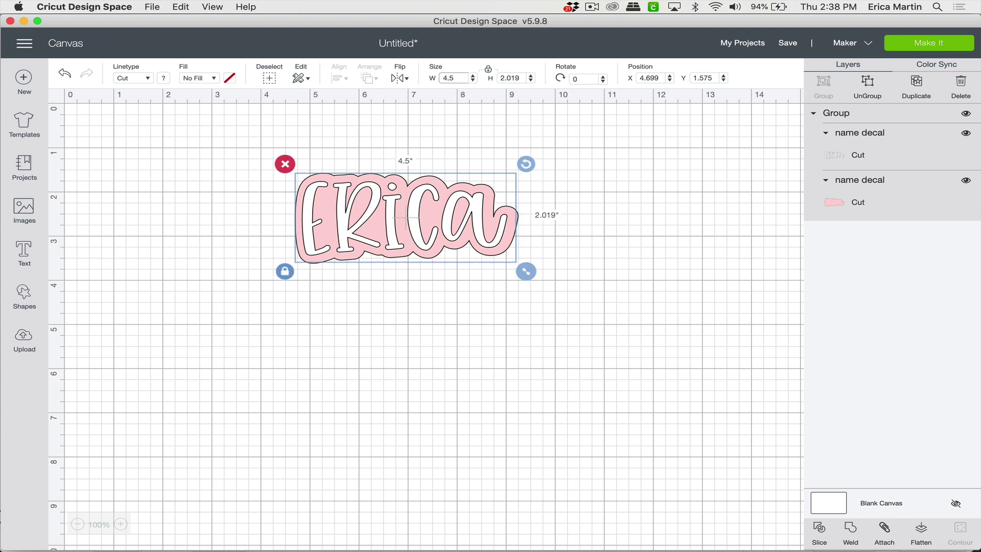
left_click_drag(466, 230, 451, 260)
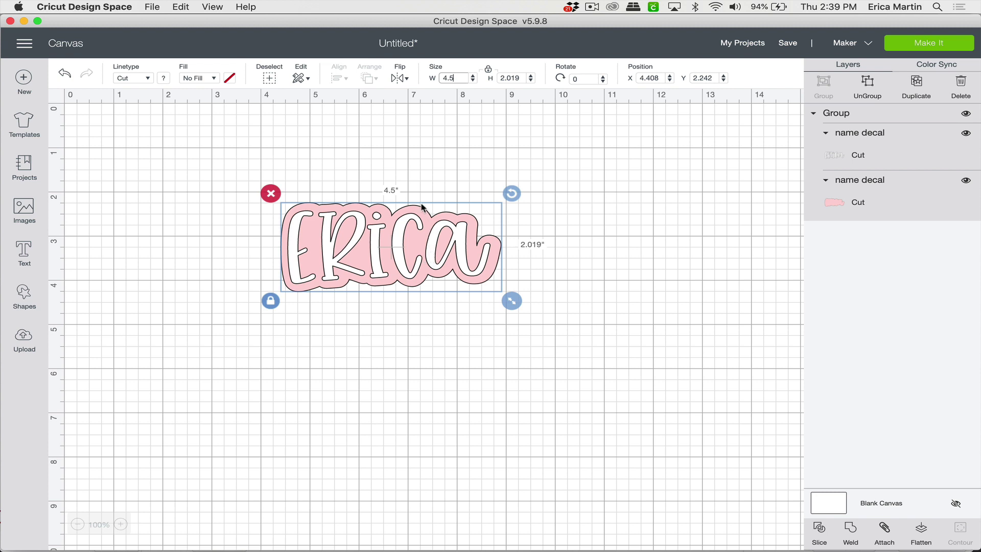
left_click(423, 169)
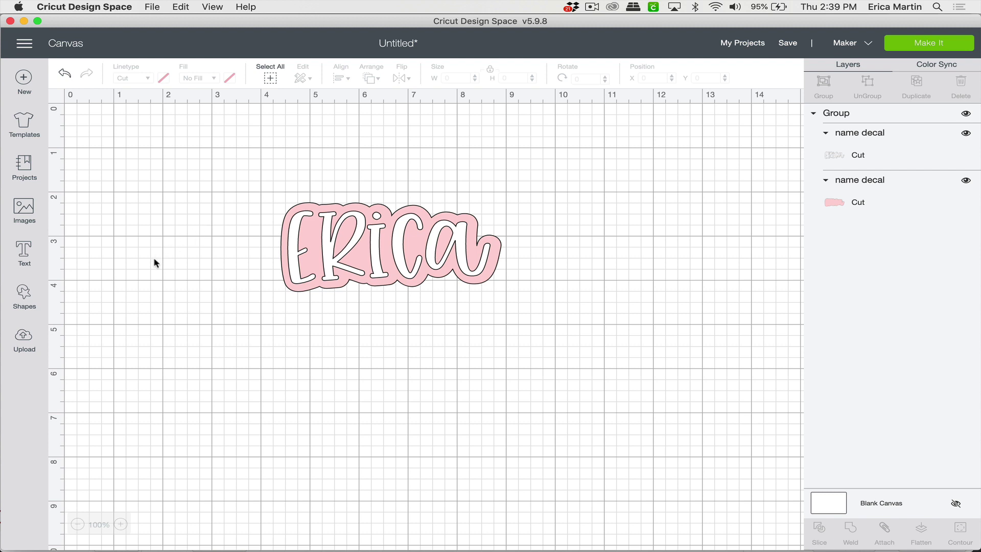
Add a square, unlock its proportions, and shape it into a rectangle about 0.83 by 0.35 inches above the lettering.
left_click(26, 305)
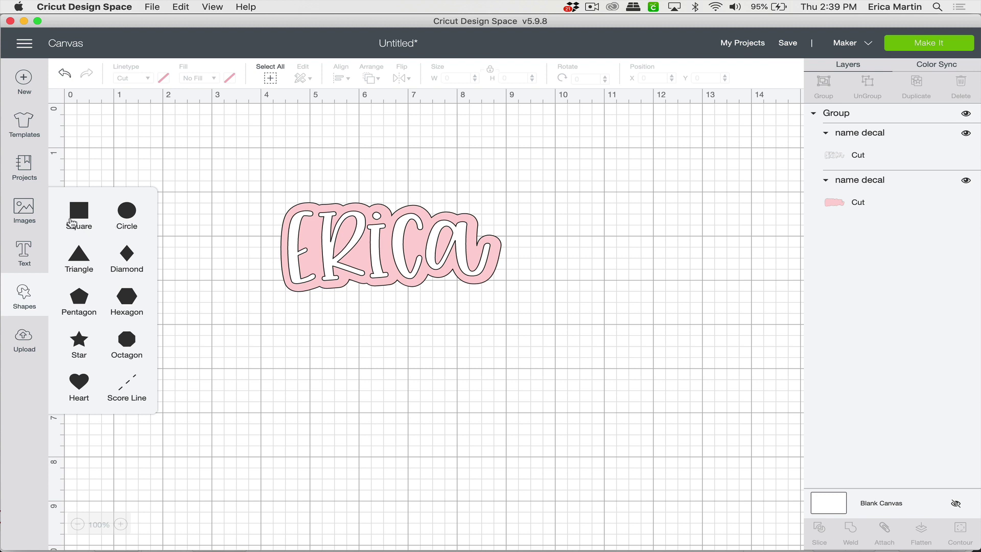
left_click(79, 220)
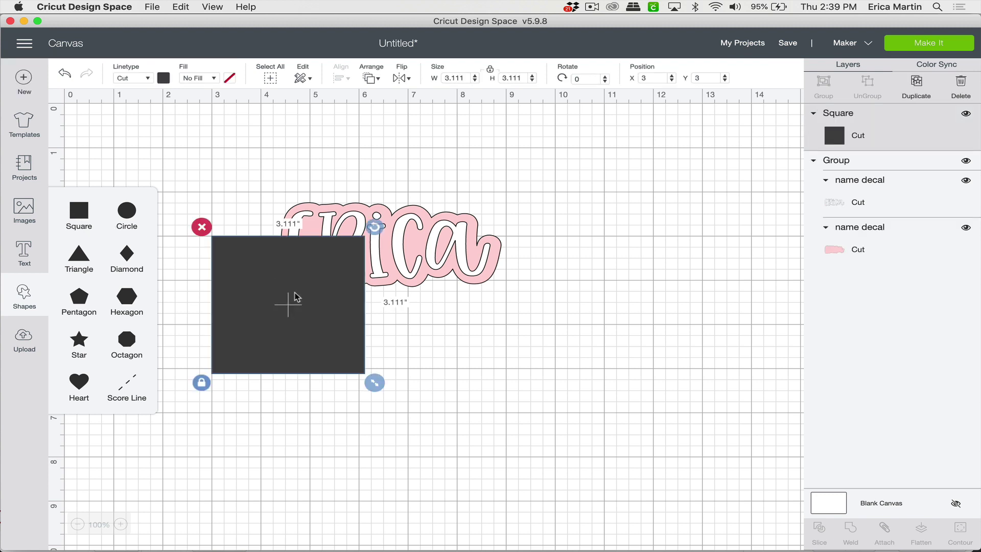
left_click_drag(375, 383, 322, 185)
left_click(201, 329)
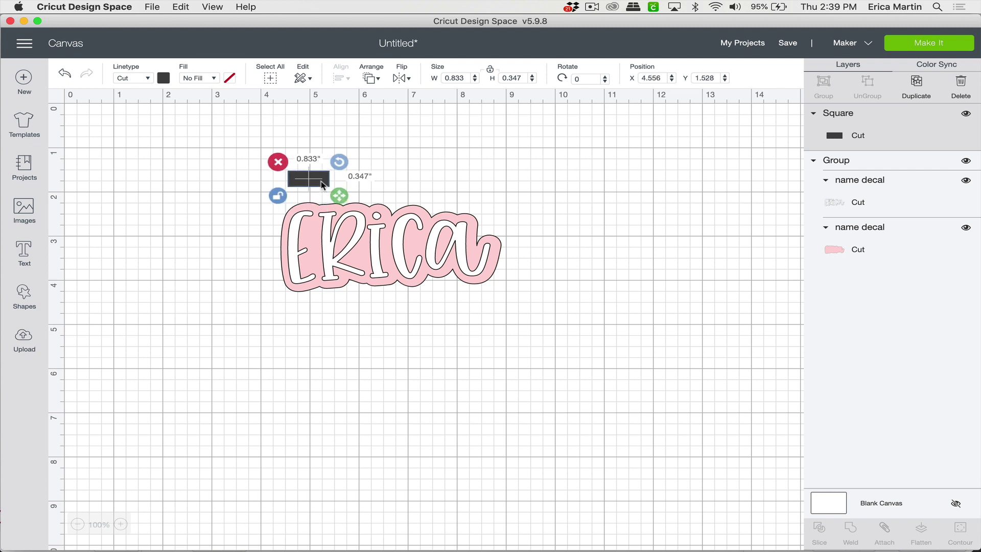
Duplicate the small rectangle and space the two copies apart above the lettering, with the copy at about X 7.08, Y 1.5.
left_click(917, 84)
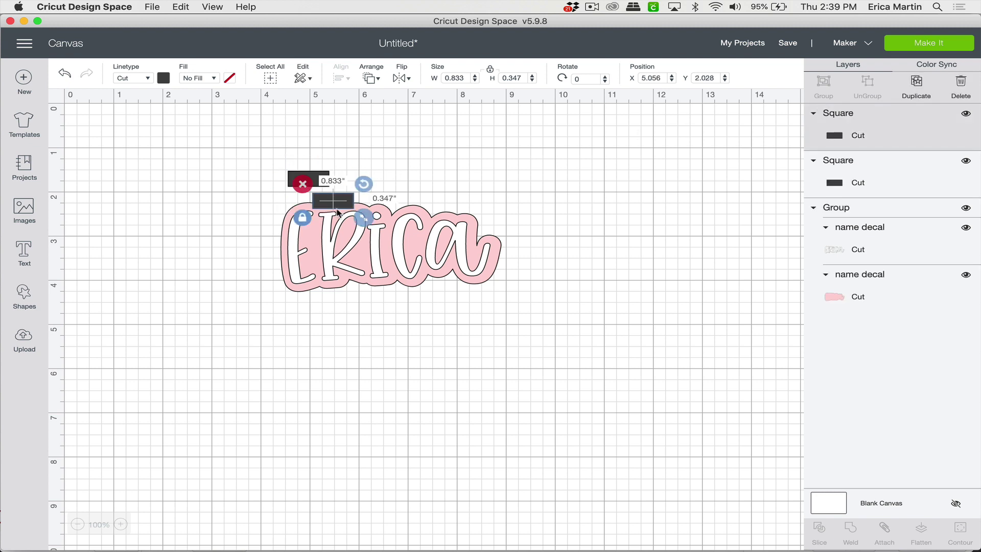
left_click_drag(349, 203, 456, 177)
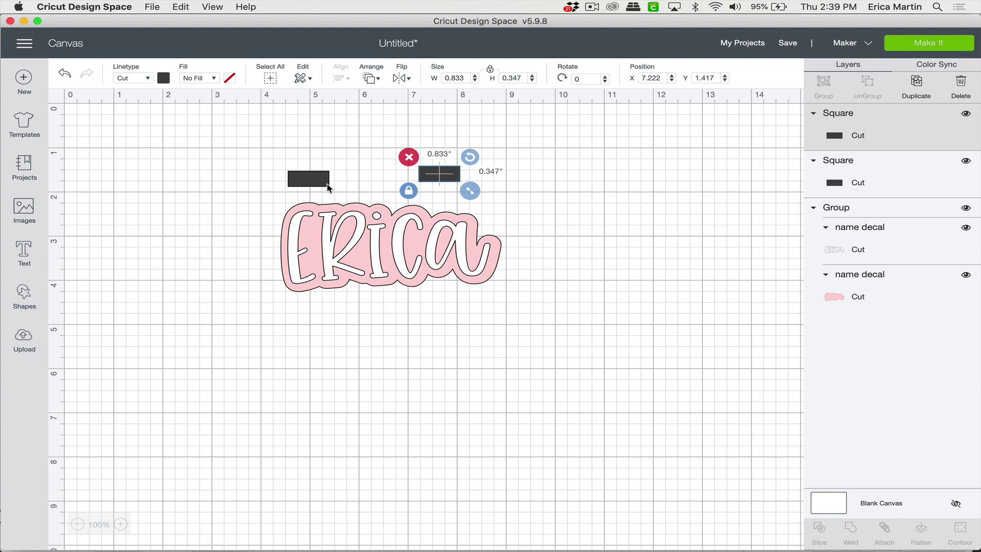
left_click_drag(328, 185, 336, 186)
left_click_drag(433, 185, 426, 187)
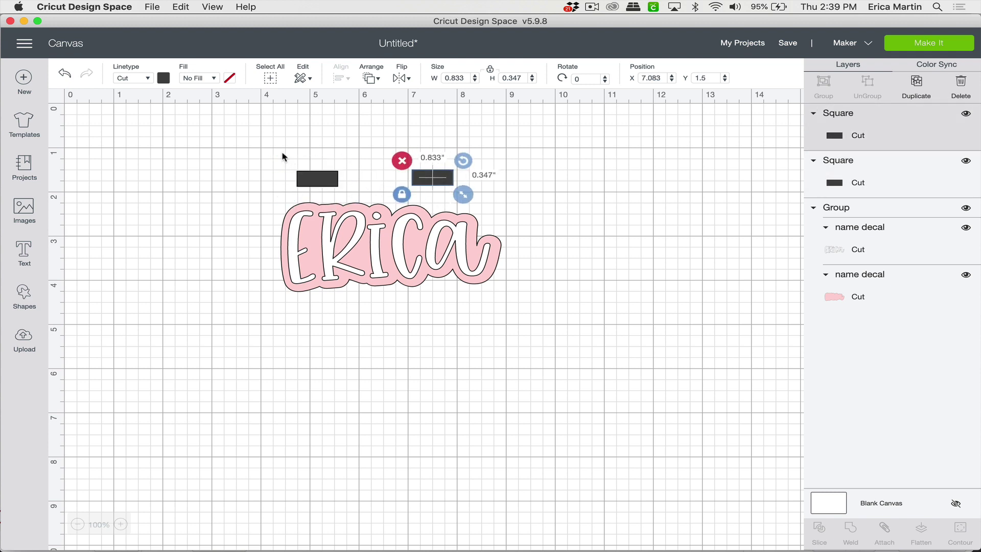
Center the two small rectangles vertically with each other and weld them into one shape.
left_click_drag(266, 141, 466, 188)
left_click(338, 76)
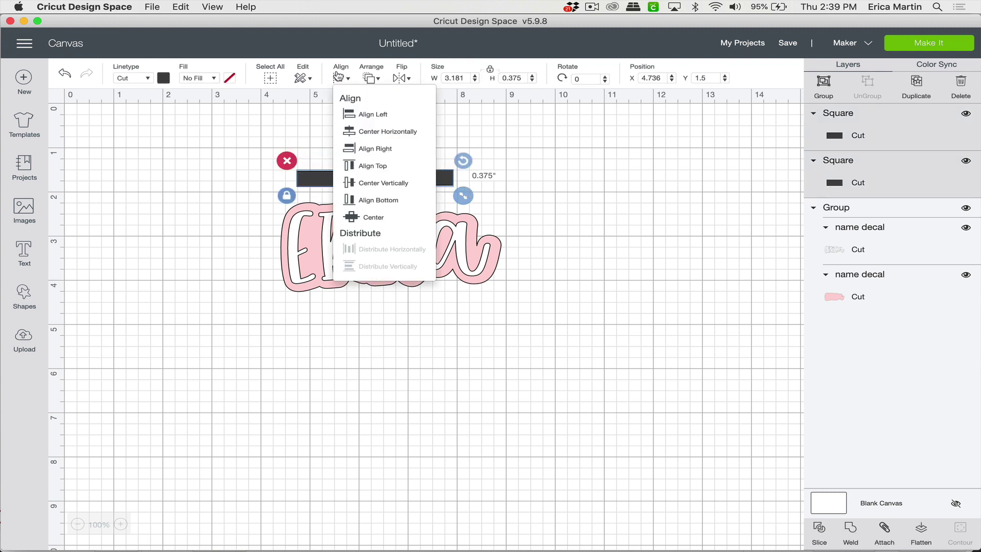
left_click(381, 184)
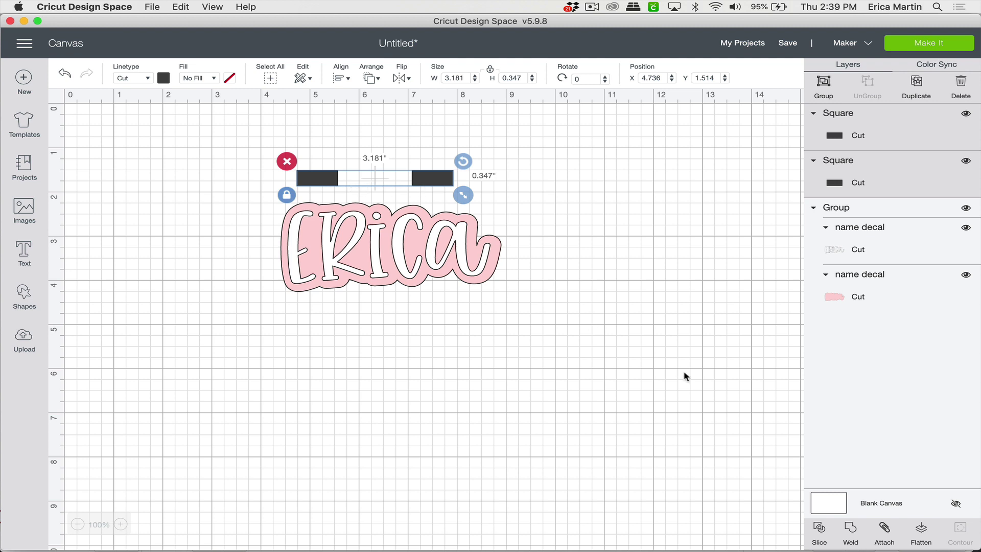
left_click(855, 533)
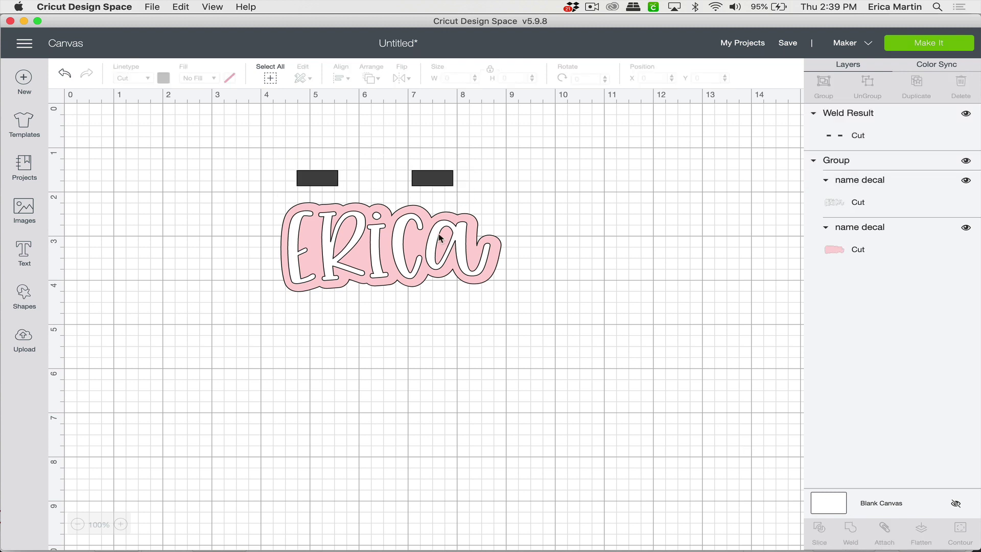
Duplicate the welded pair of rectangles and center the copy exactly over the original.
left_click(437, 179)
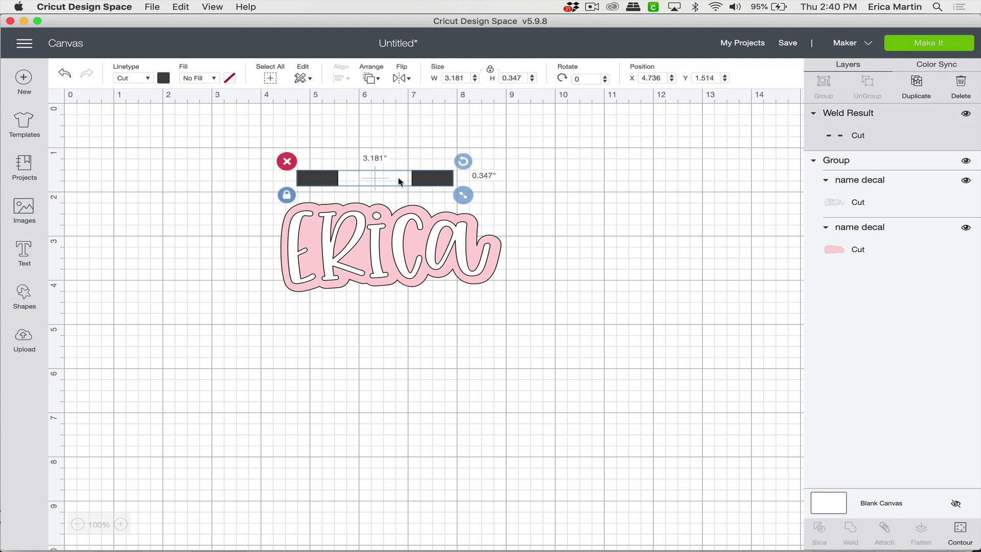
left_click(917, 83)
left_click_drag(472, 203, 445, 182)
left_click_drag(274, 133, 456, 190)
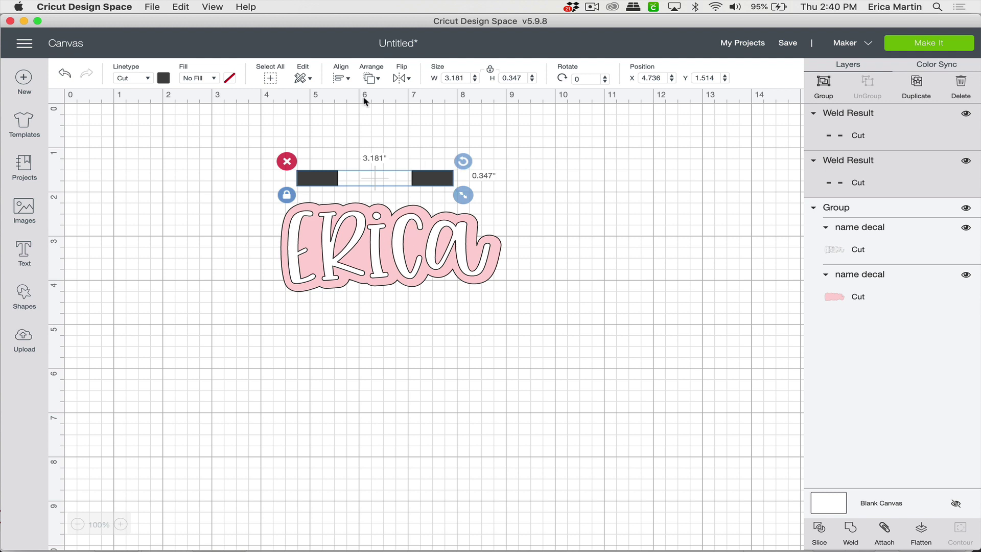
left_click(342, 78)
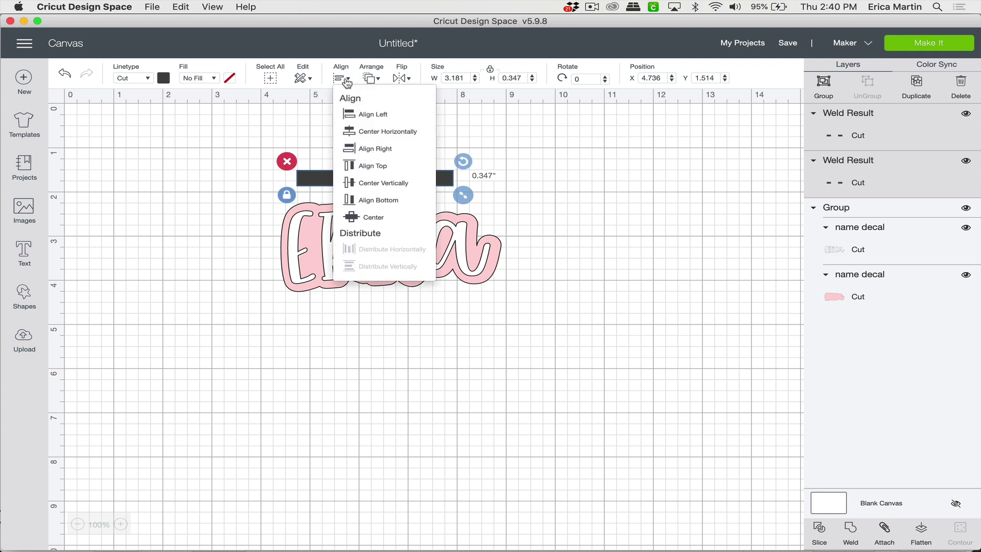
left_click(372, 218)
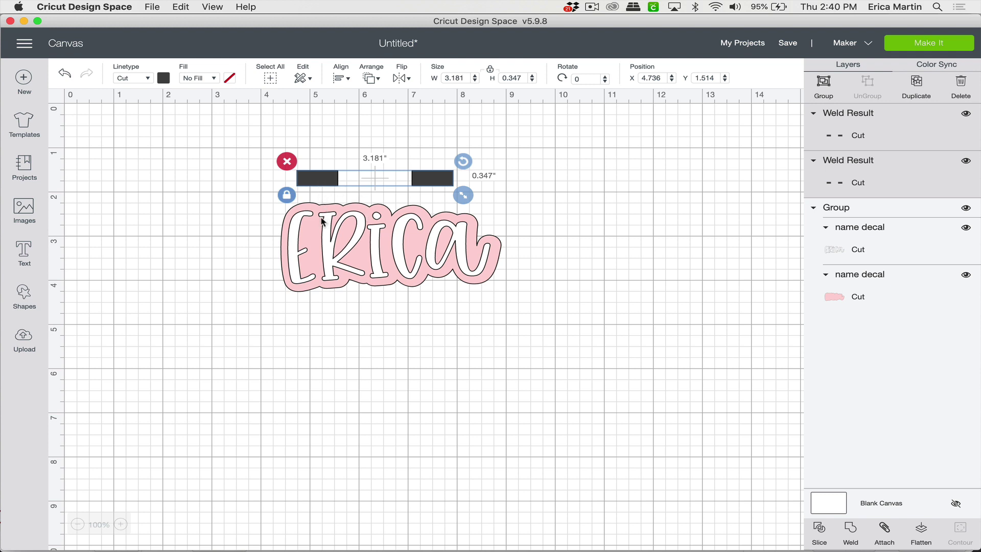
left_click(654, 226)
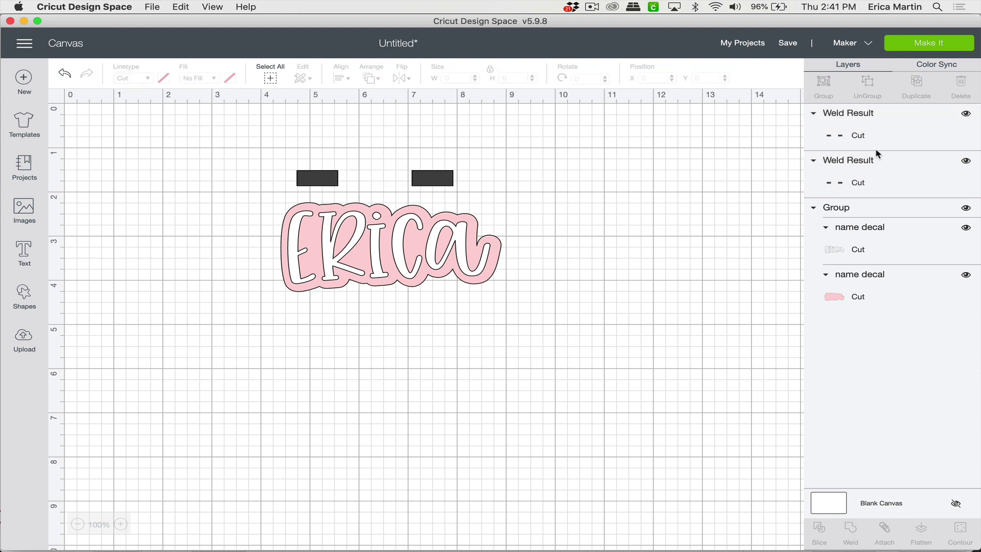
Recolor the upper welded rectangle layer white and the lower one the same light pink as the decal background.
left_click(842, 137)
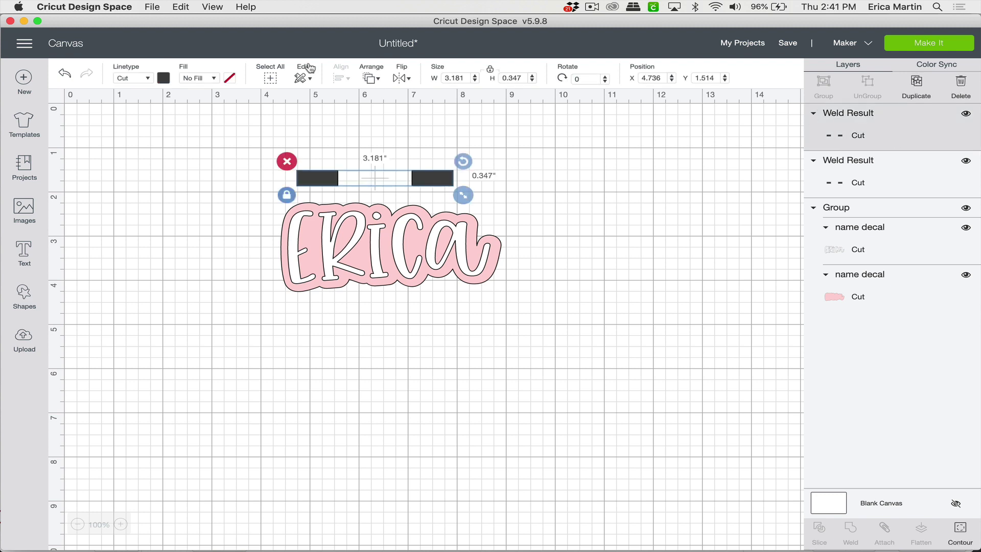
left_click(163, 79)
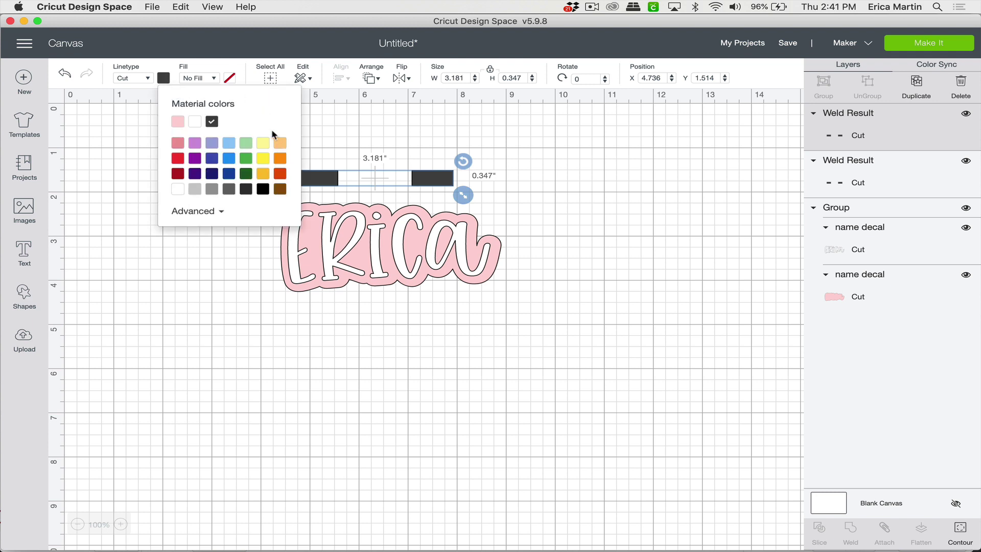
left_click(195, 123)
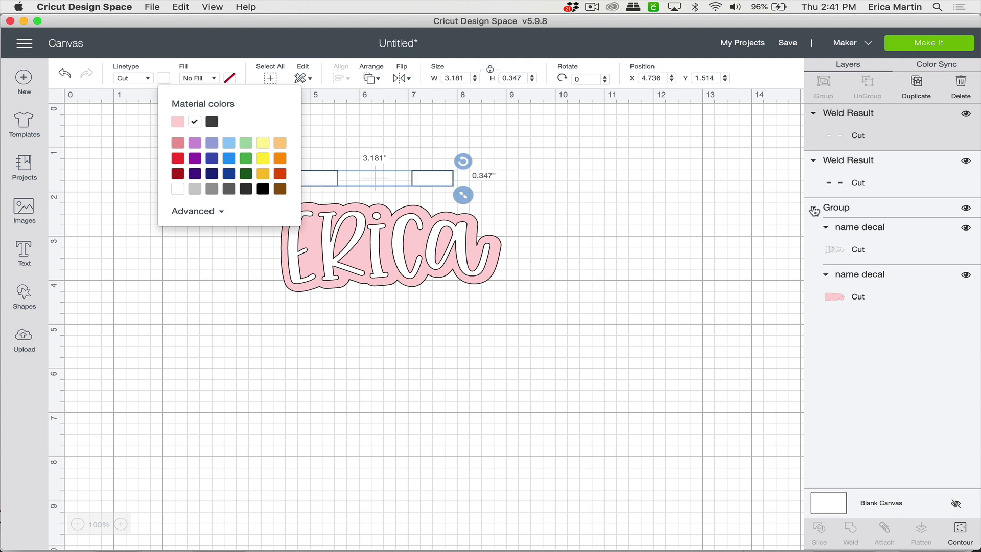
left_click(877, 180)
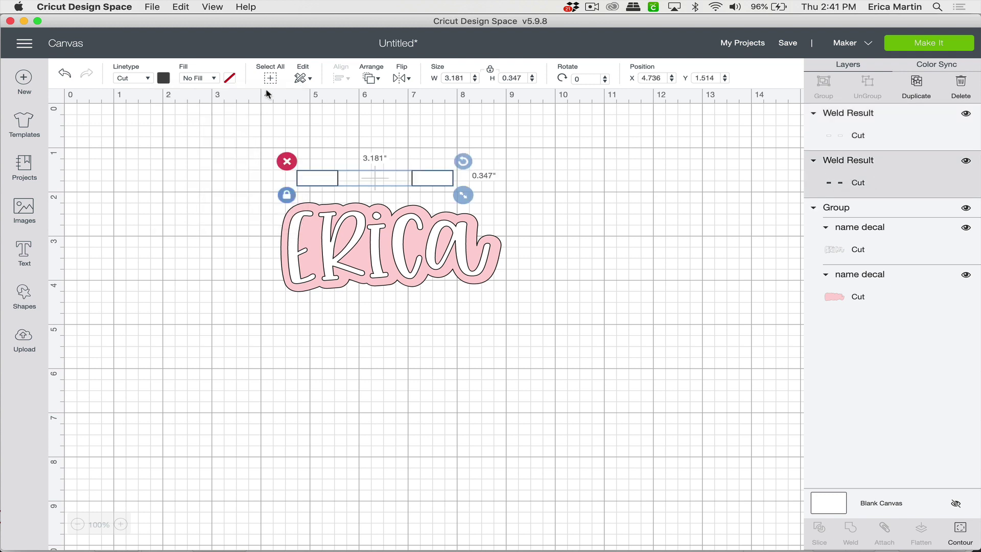
left_click(163, 79)
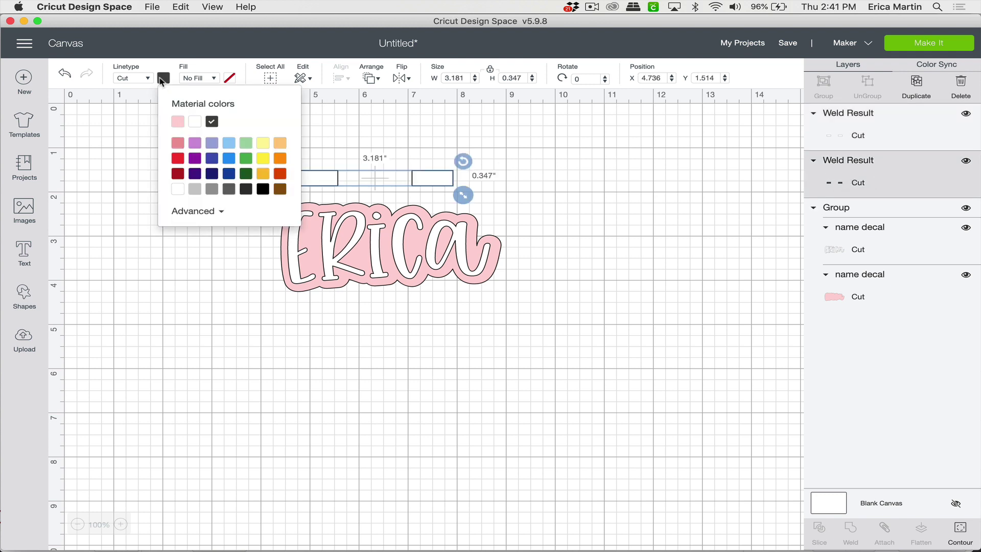
left_click(177, 124)
left_click(525, 199)
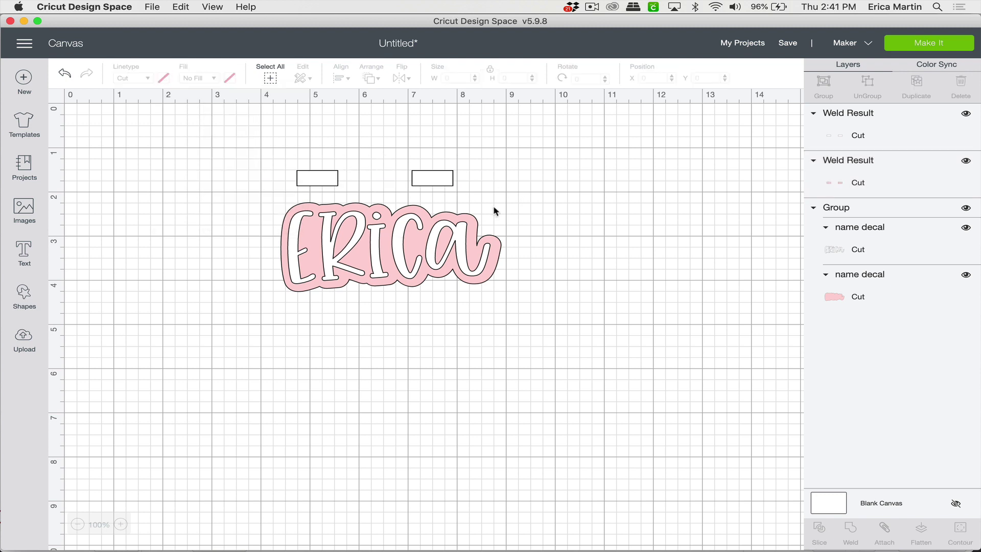
Preview how the pieces are laid out on the cutting mats, and return to the canvas.
left_click(914, 49)
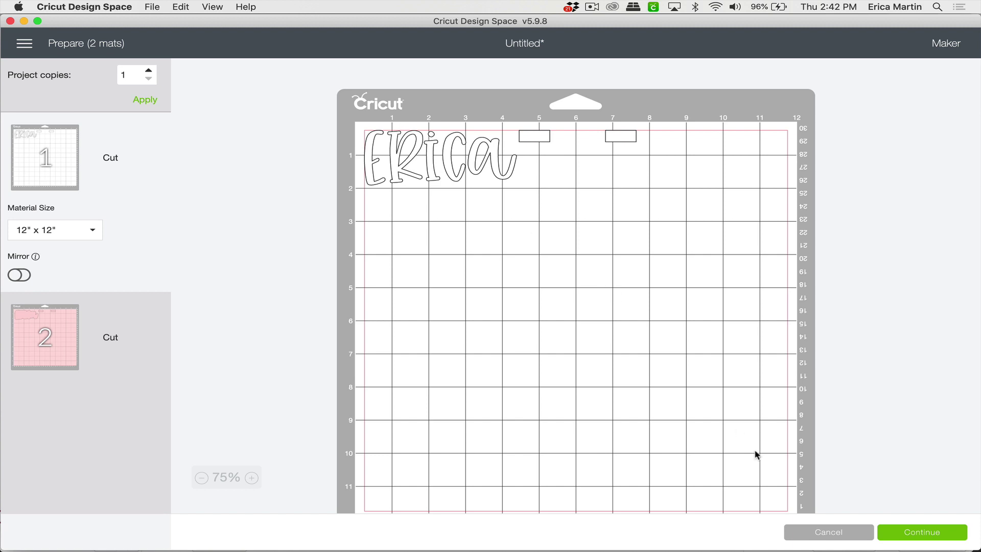
left_click(816, 531)
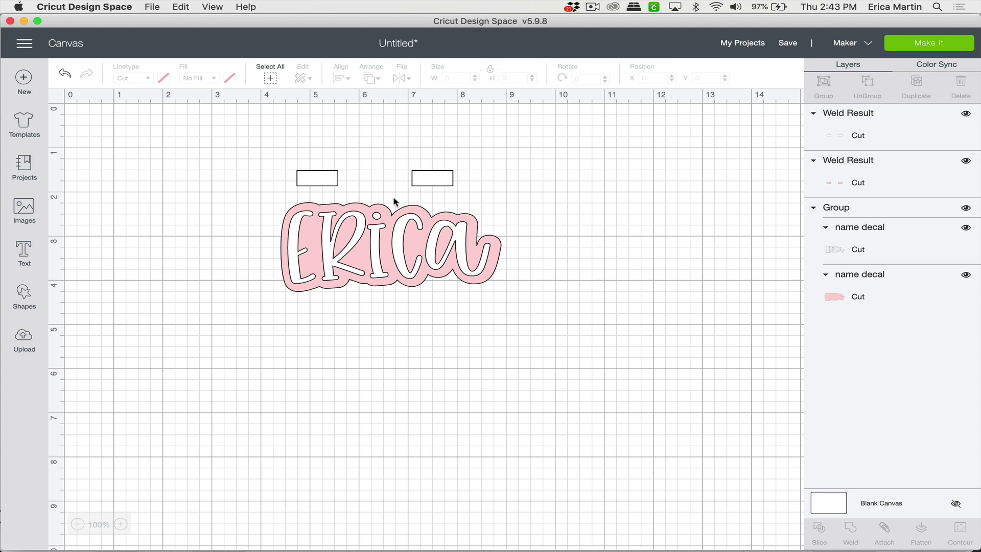
Ungroup the name decal and attach its white lettering to the white registration rectangles.
left_click(846, 213)
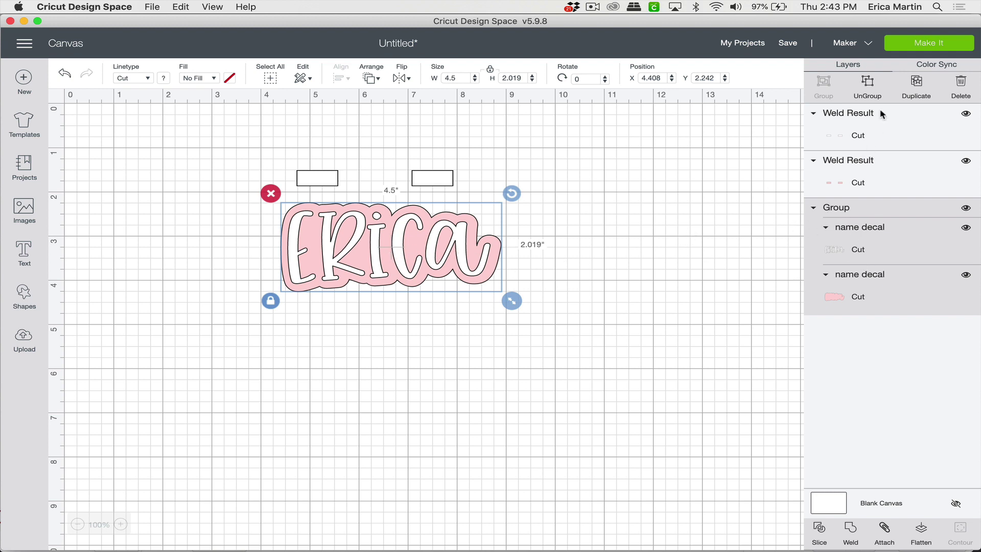
left_click(868, 91)
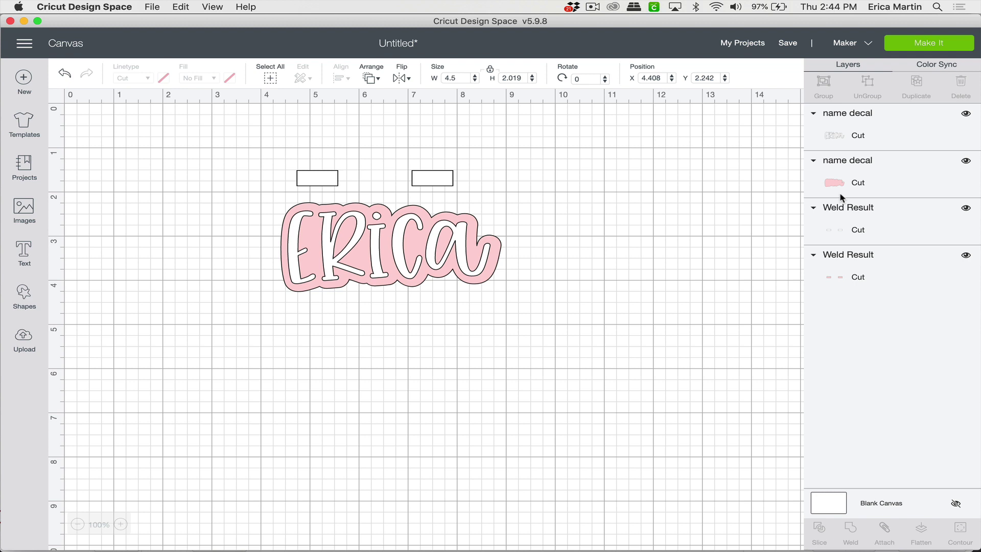
left_click(841, 139)
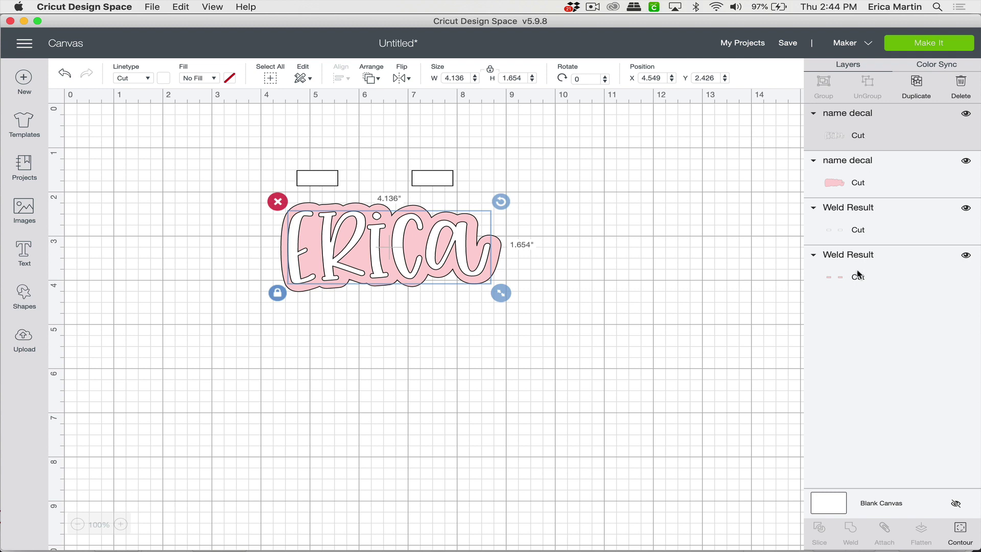
left_click(857, 231, "shift")
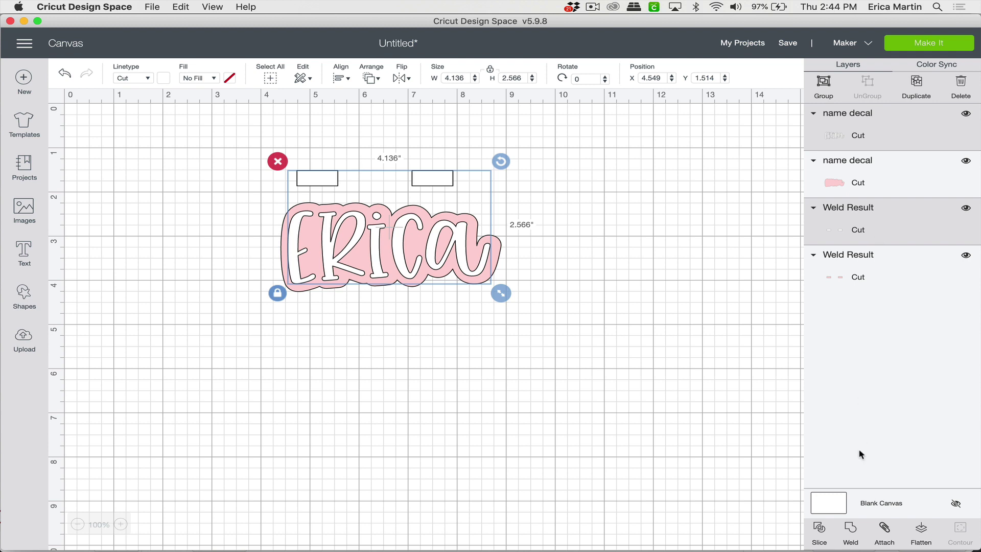
left_click(889, 535)
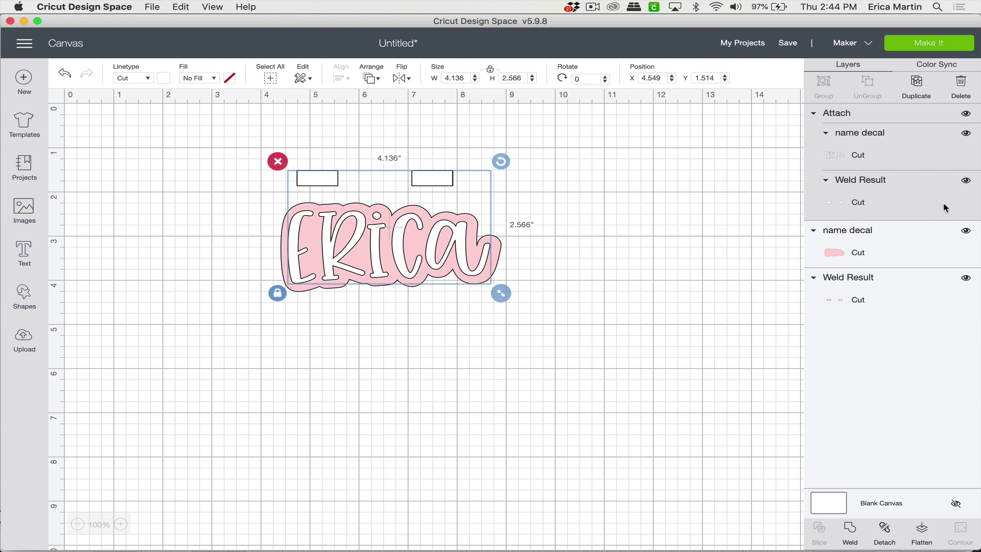
Hide the attached white lettering and rectangles, and attach the pink background shape to the pink rectangles.
left_click(966, 136)
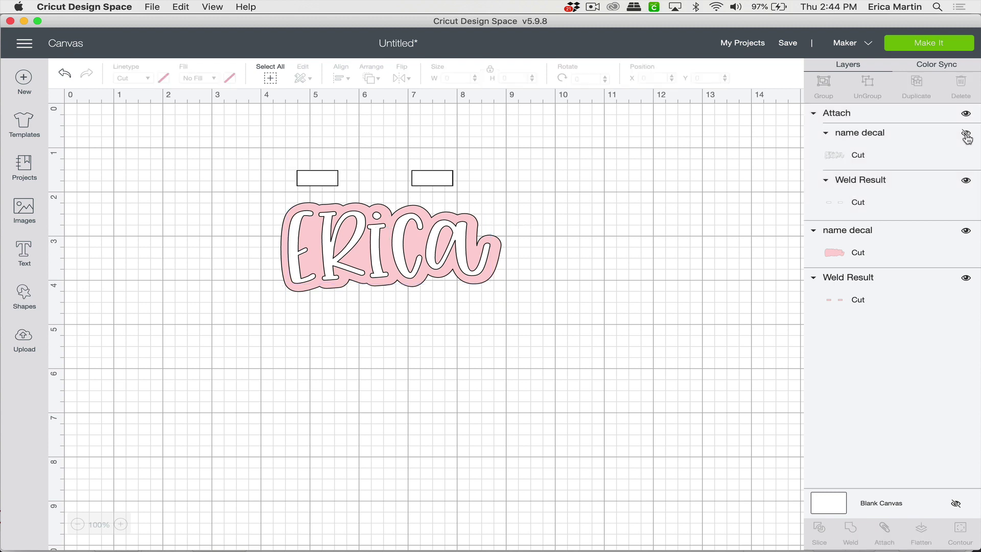
left_click(966, 182)
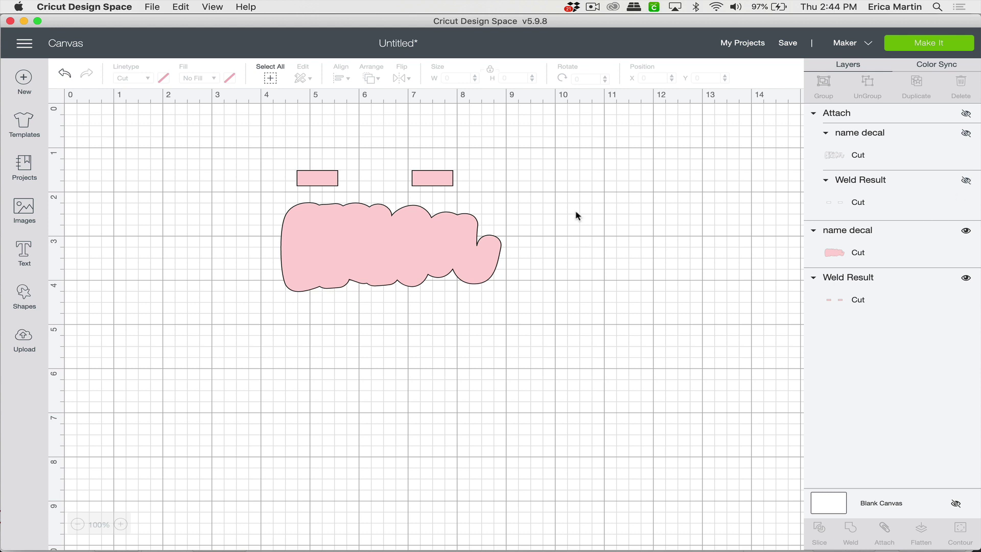
left_click_drag(271, 131, 499, 318)
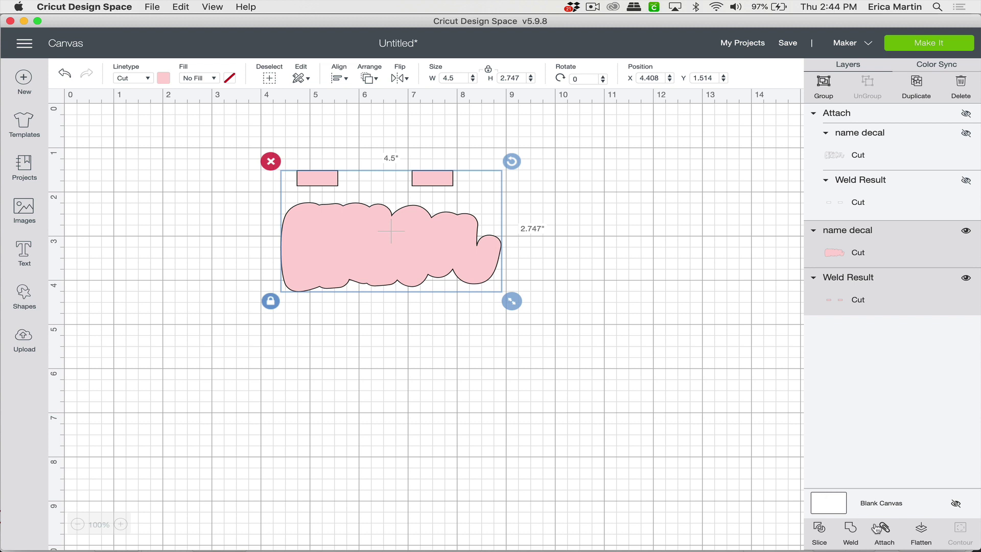
left_click(884, 532)
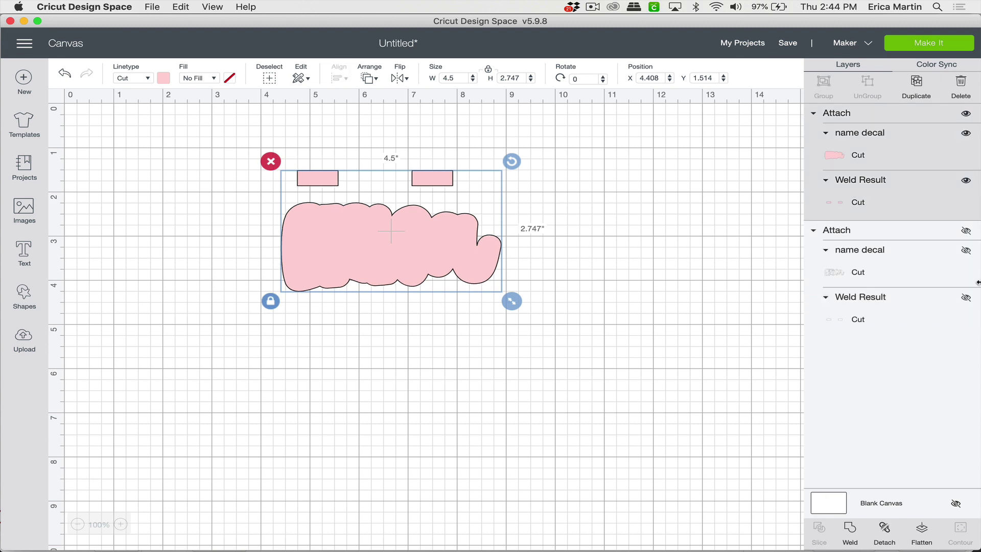
Show the attached white lettering set again and send it to the front of the pink layer.
left_click(966, 231)
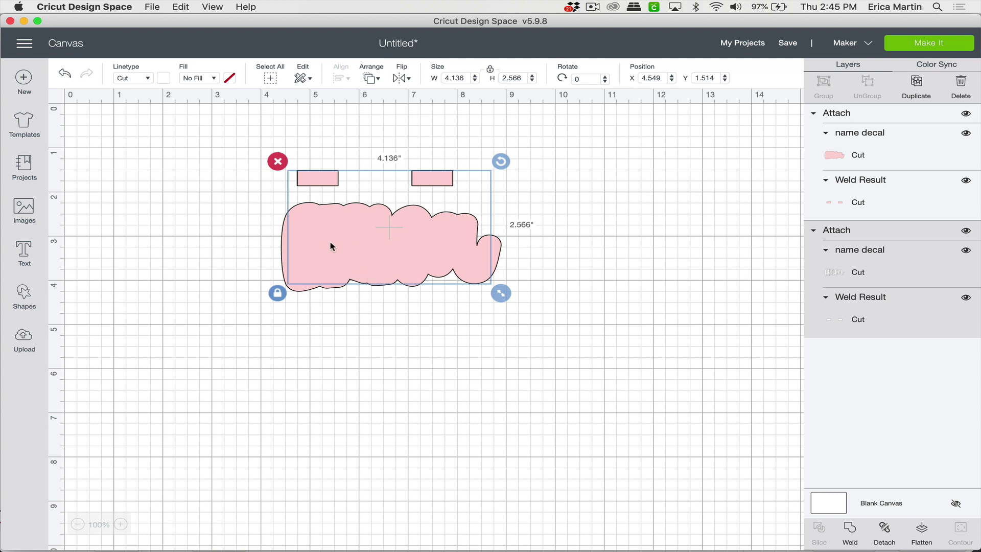
left_click(376, 80)
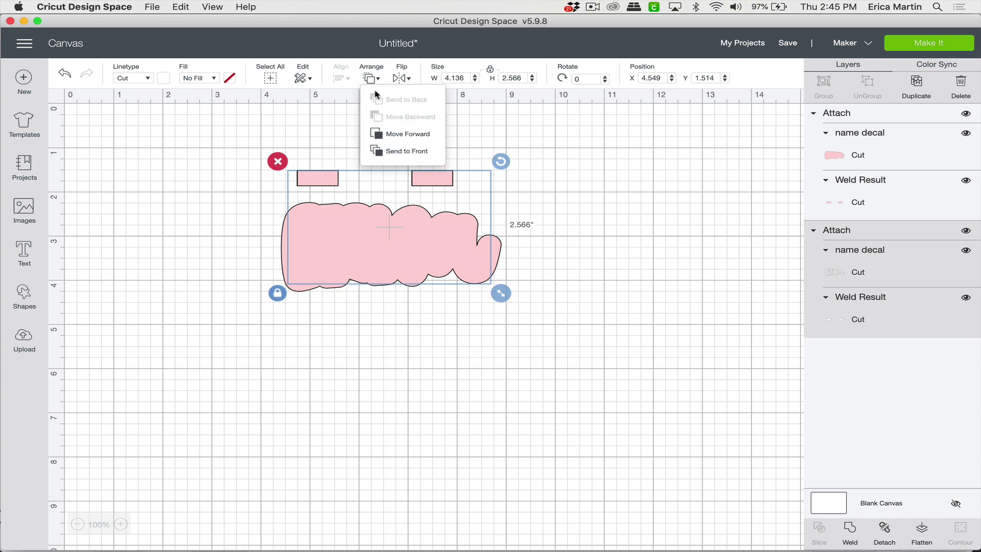
left_click(389, 150)
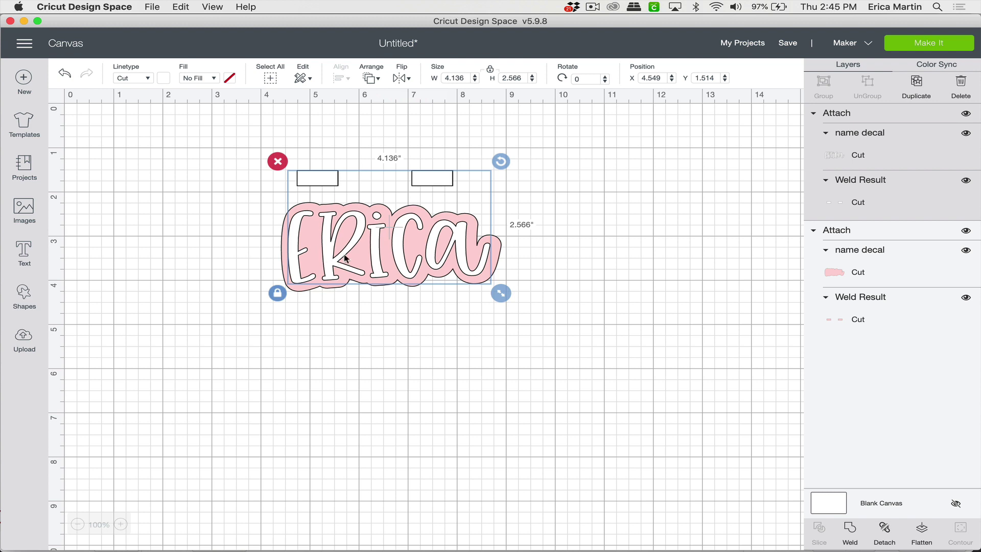
Prepare the project for cutting on two mats, continue to the material setup, and preview the first mat.
left_click(941, 46)
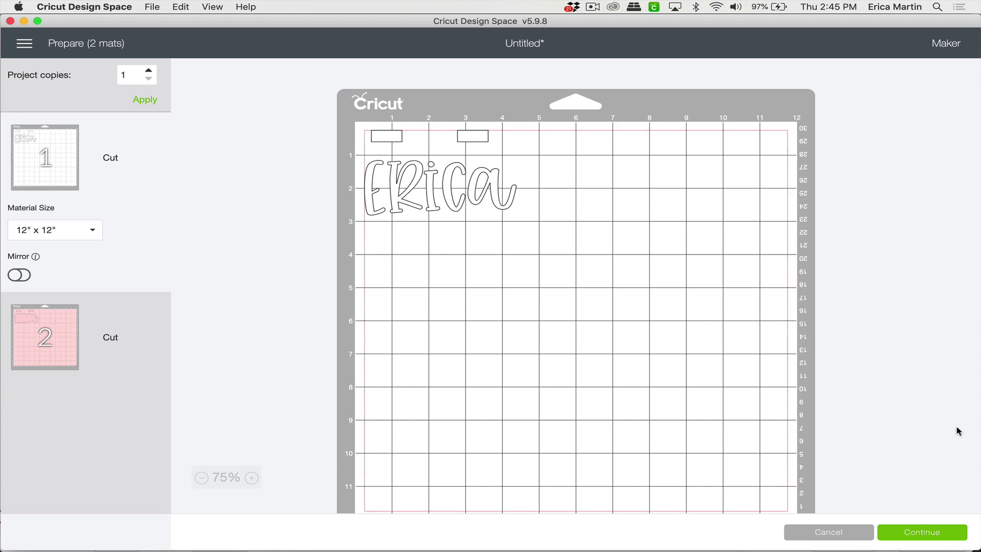
left_click(920, 537)
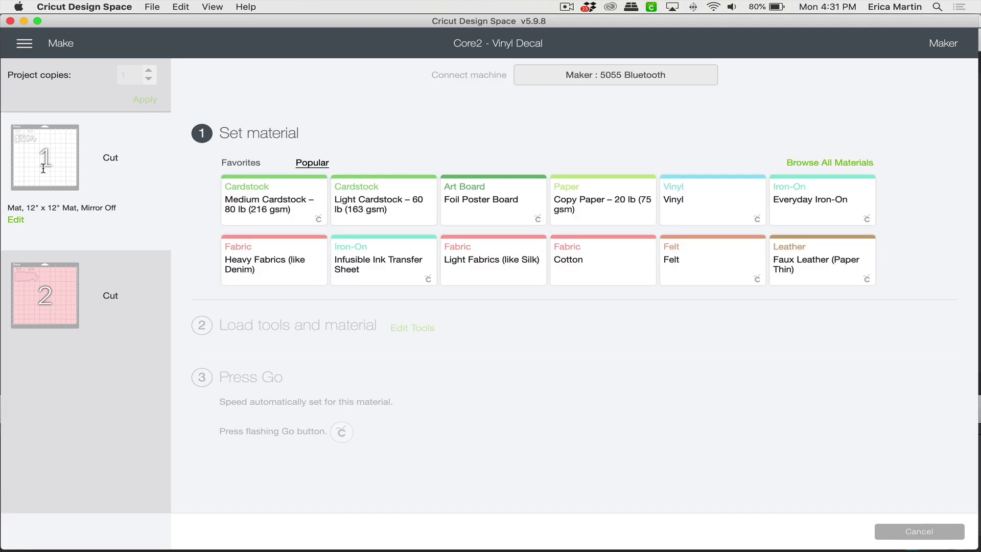
mouse_move(44, 166)
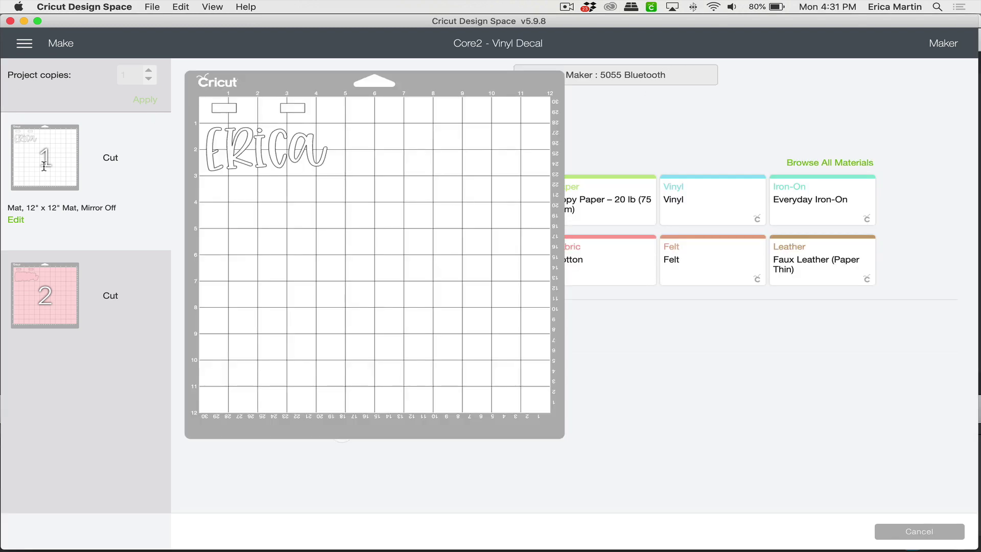